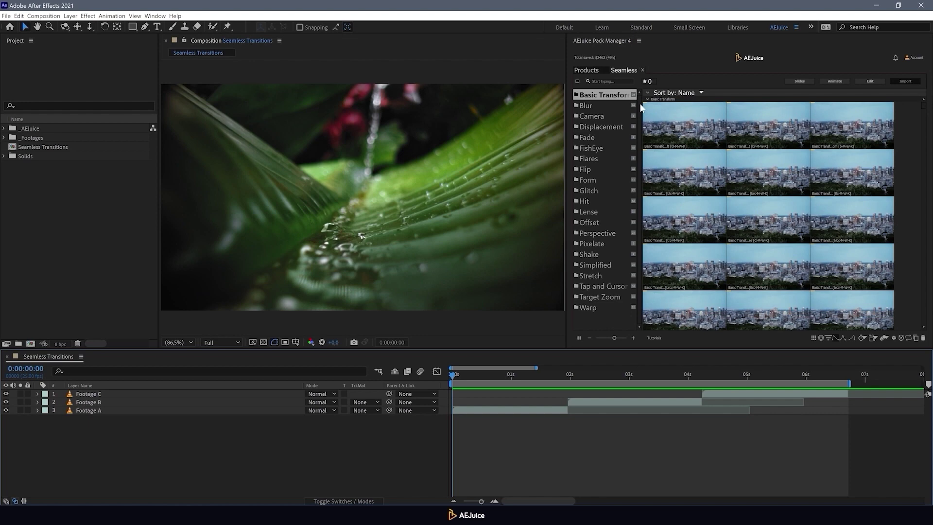
Preview the Seamless transition categories: Camera, Fade, Flares, Form, Hit, Stretch and Target Zoom.
{"action": "left_click", "coordinate": [608, 115]}
{"action": "left_click", "coordinate": [608, 137]}
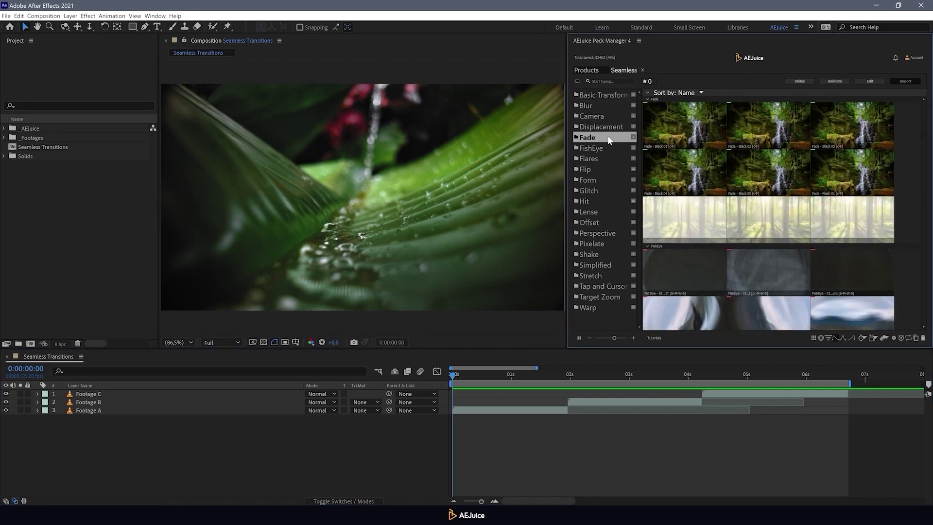
{"action": "left_click", "coordinate": [608, 158]}
{"action": "left_click", "coordinate": [609, 179]}
{"action": "left_click", "coordinate": [606, 222]}
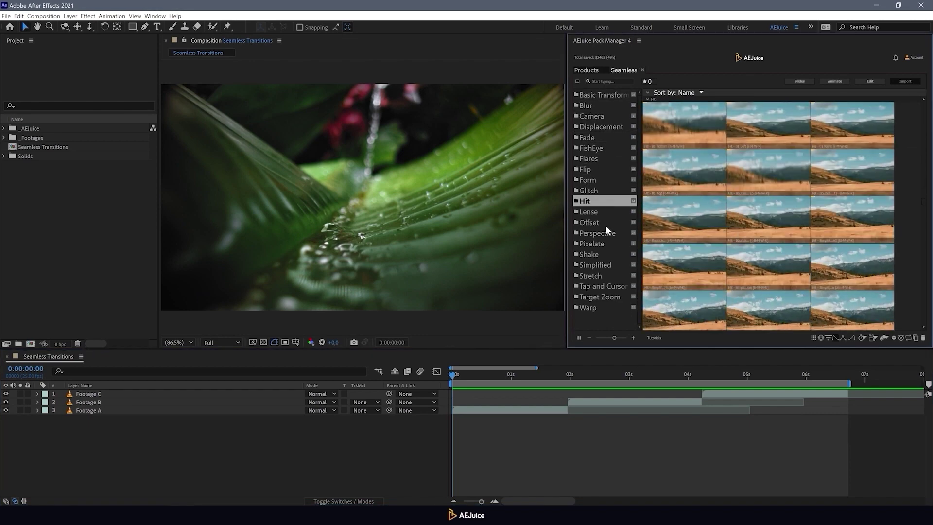
{"action": "left_click", "coordinate": [605, 243]}
{"action": "left_click", "coordinate": [605, 265]}
{"action": "left_click", "coordinate": [603, 276]}
{"action": "left_click", "coordinate": [607, 297]}
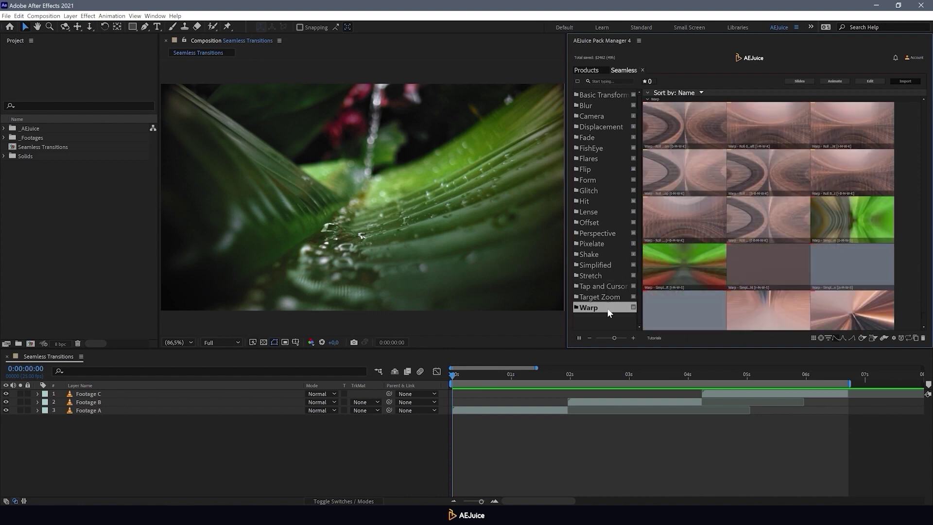
Return to Basic Transform presets, shrink the thumbnails, and open the AEJuice GIF/Tools list.
{"action": "left_click", "coordinate": [617, 94]}
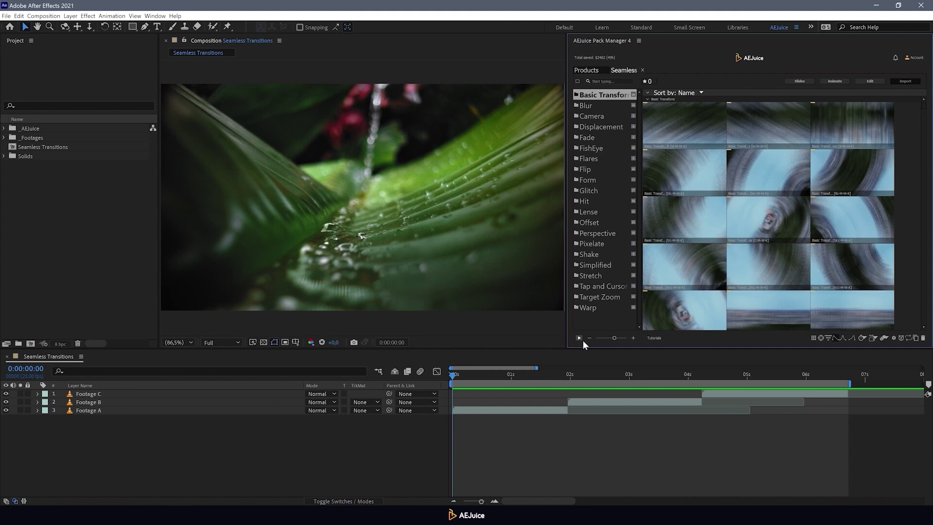
{"action": "left_click_drag", "start_coordinate": [614, 337], "coordinate": [614, 339]}
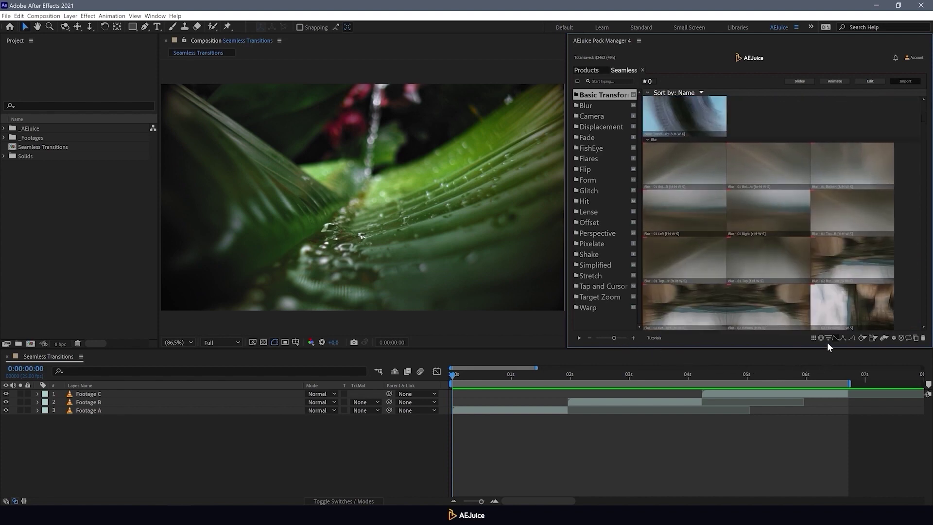
{"action": "left_click", "coordinate": [814, 338]}
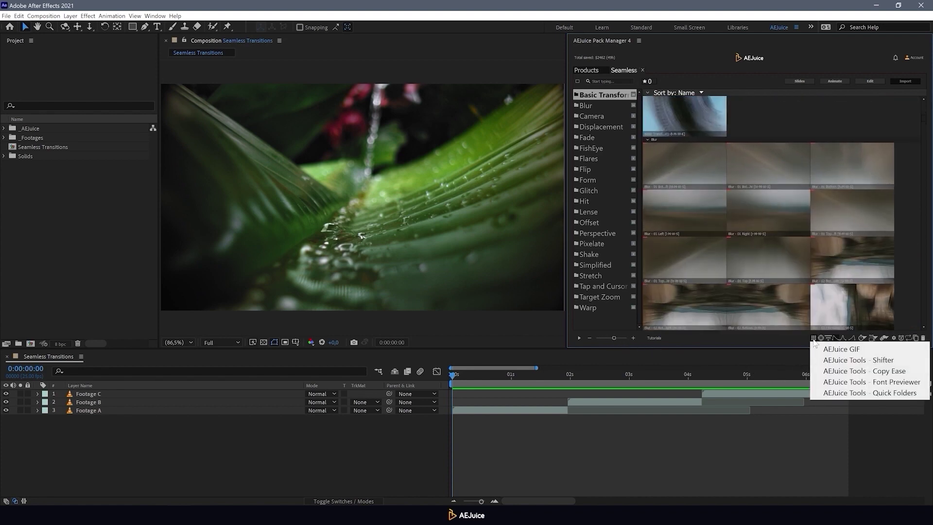
{"action": "left_click", "coordinate": [829, 339]}
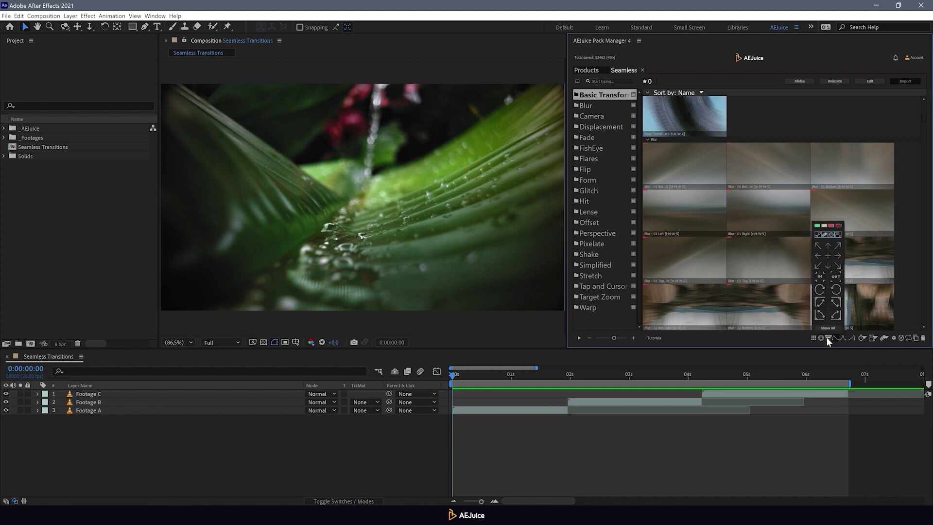
{"action": "left_click", "coordinate": [829, 246]}
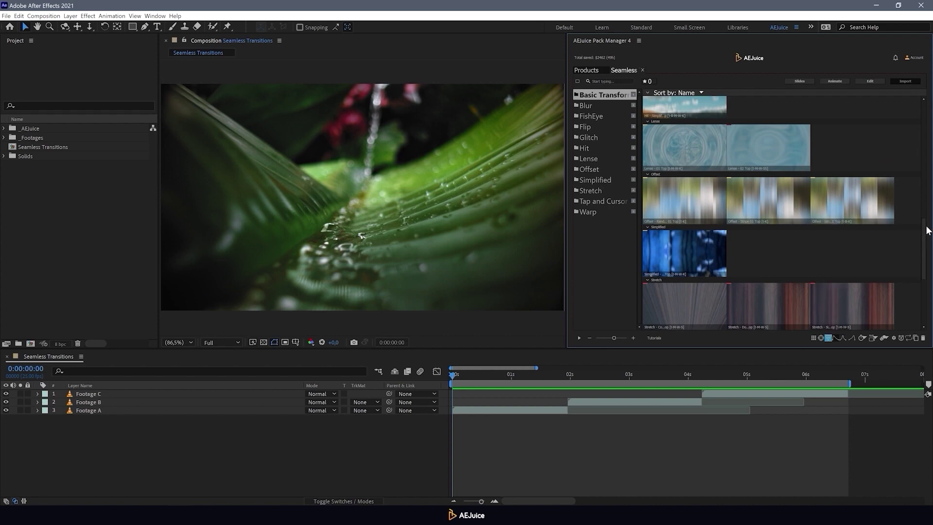
{"action": "left_click_drag", "start_coordinate": [926, 231], "coordinate": [922, 112]}
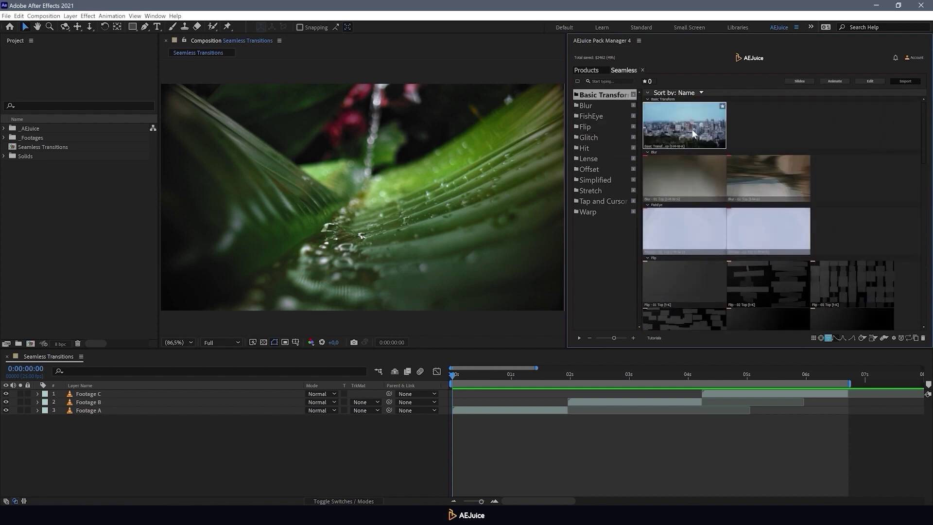
{"action": "mouse_move", "coordinate": [829, 338]}
{"action": "left_click", "coordinate": [836, 276]}
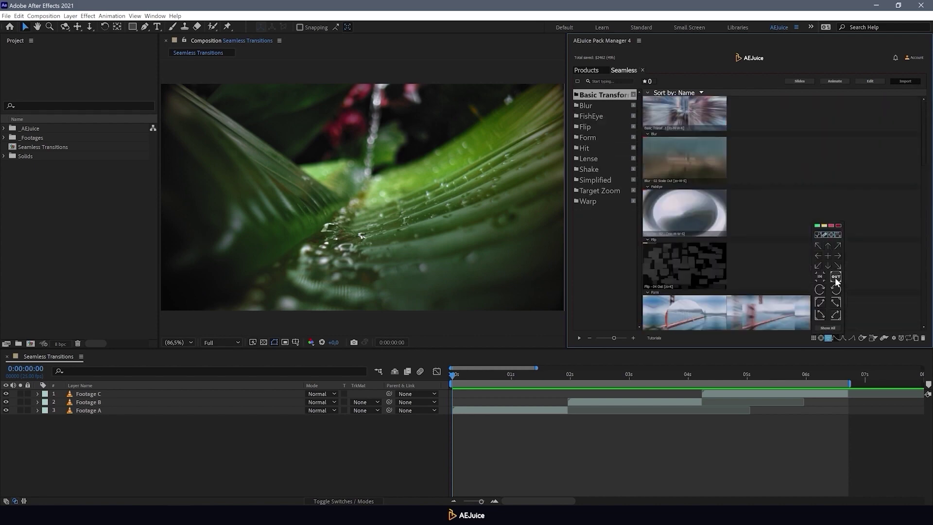
{"action": "left_click", "coordinate": [836, 291]}
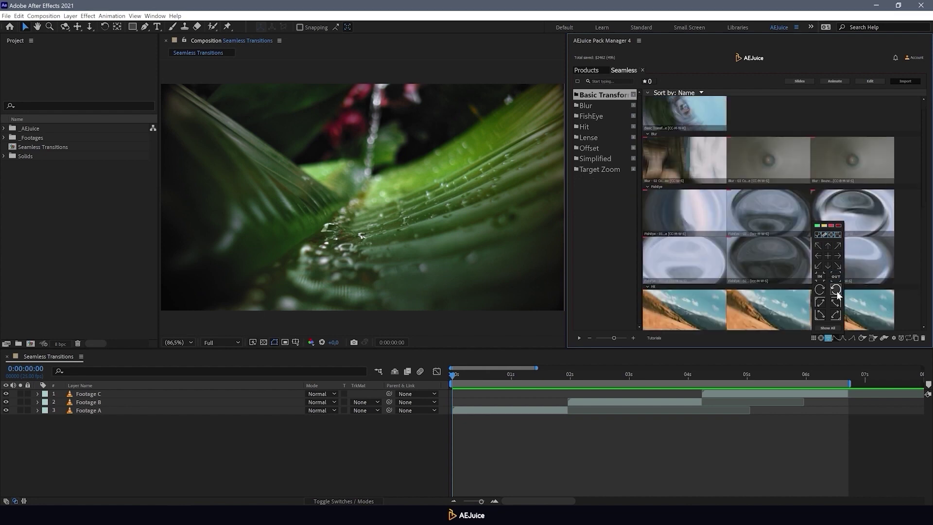
{"action": "left_click", "coordinate": [836, 316]}
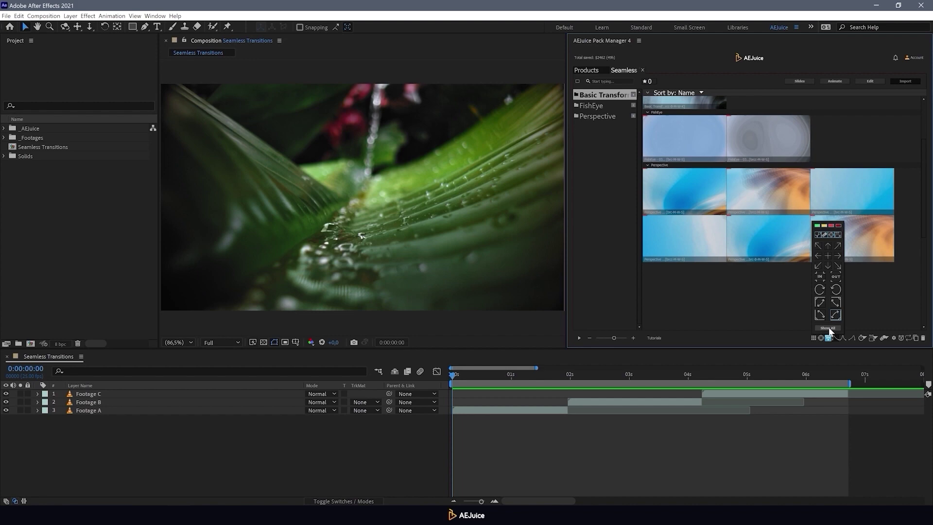
{"action": "left_click", "coordinate": [829, 328]}
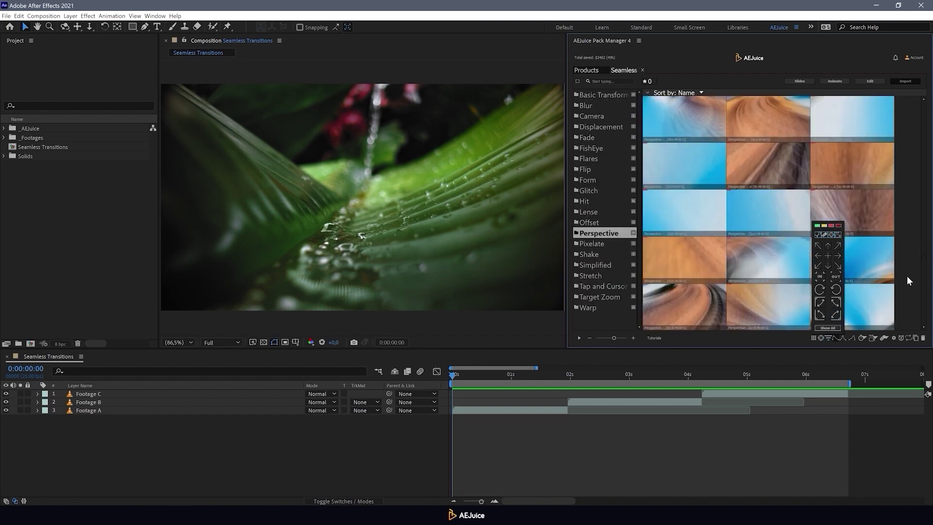
Keep Duration at 1.0 s (Default) and Wiggle at No Wiggle, and set the percentage to 50 %.
{"action": "left_click_drag", "start_coordinate": [925, 257], "coordinate": [913, 117]}
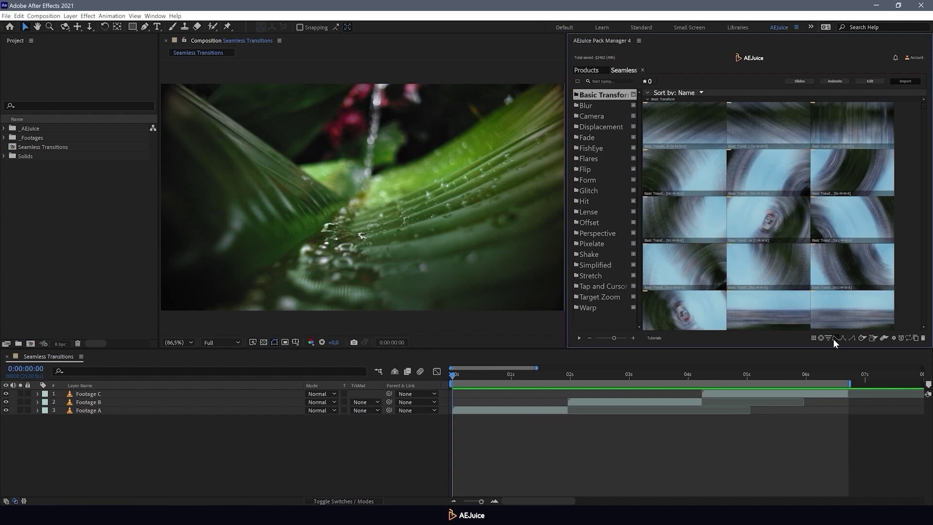
{"action": "left_click", "coordinate": [862, 339]}
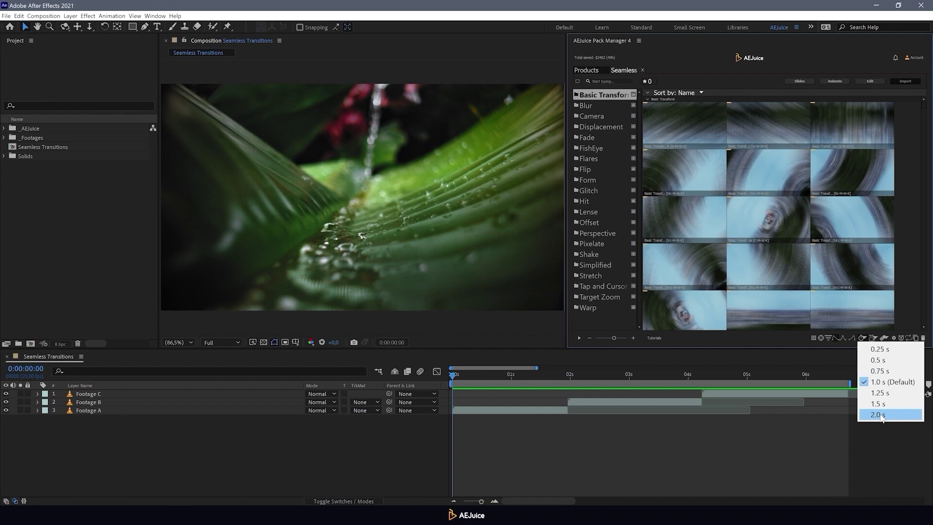
{"action": "left_click", "coordinate": [886, 382]}
{"action": "left_click", "coordinate": [873, 339]}
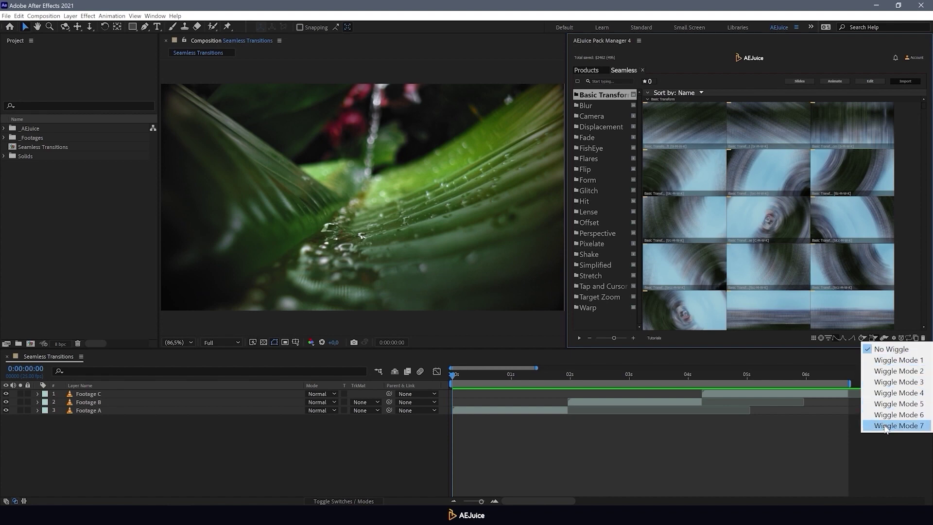
{"action": "left_click", "coordinate": [886, 348]}
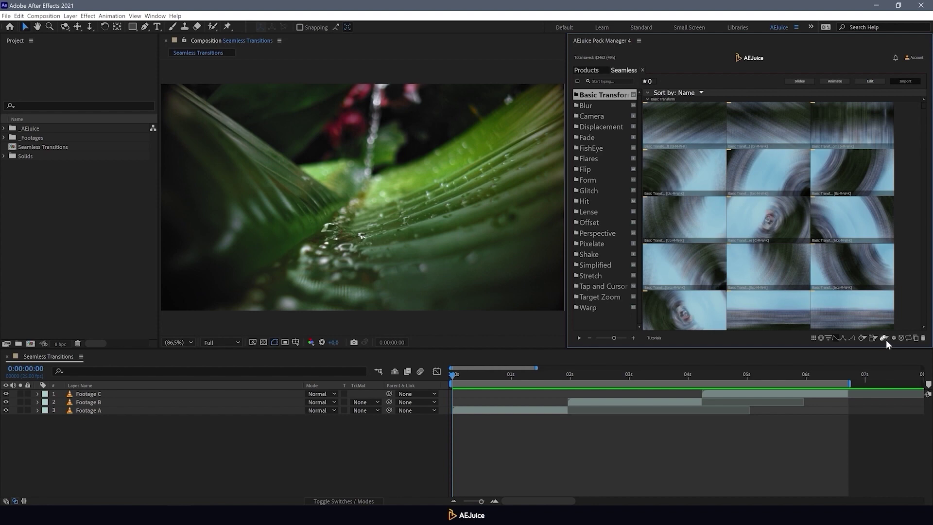
{"action": "left_click", "coordinate": [885, 338]}
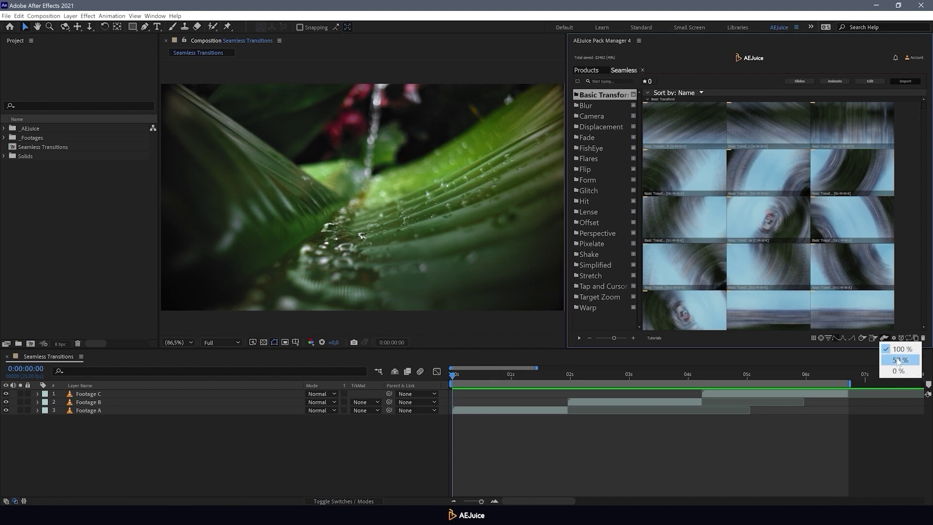
{"action": "left_click", "coordinate": [898, 361]}
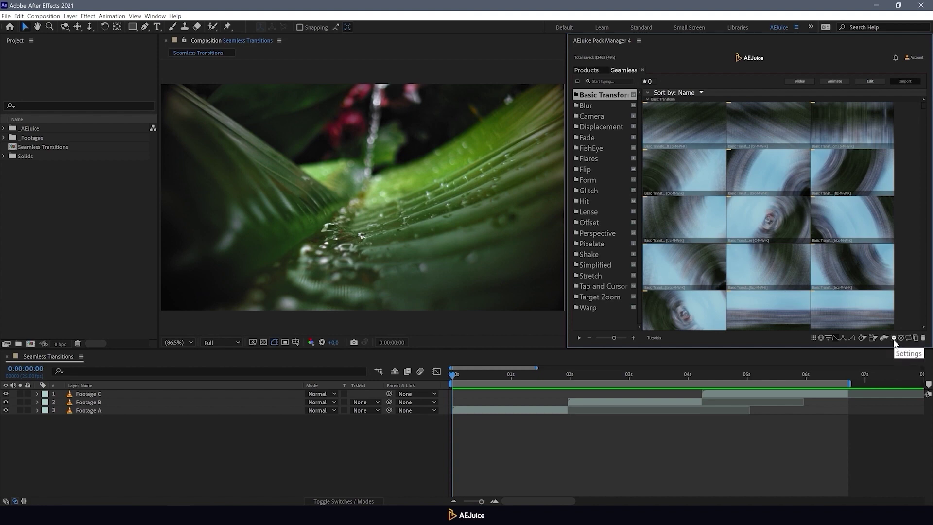
{"action": "left_click", "coordinate": [894, 339]}
{"action": "left_click_drag", "start_coordinate": [193, 70], "coordinate": [429, 137]}
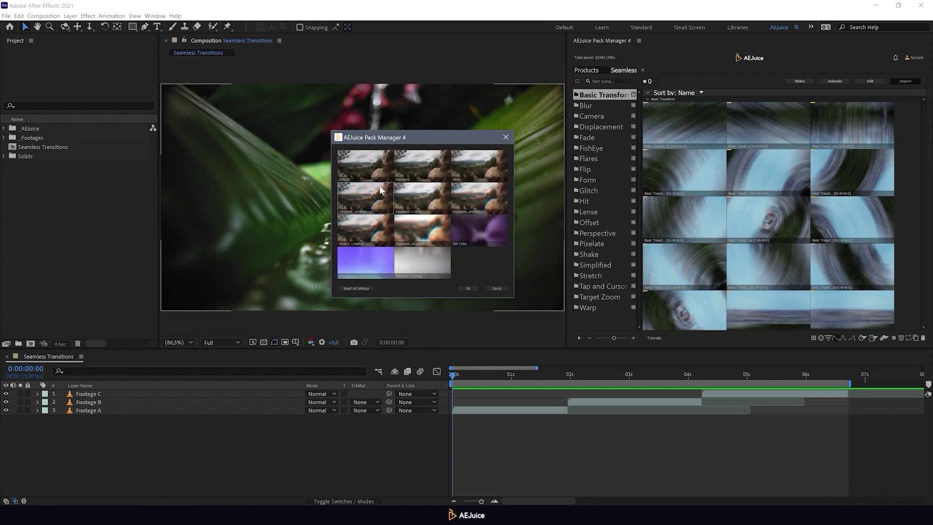
{"action": "left_click", "coordinate": [466, 288]}
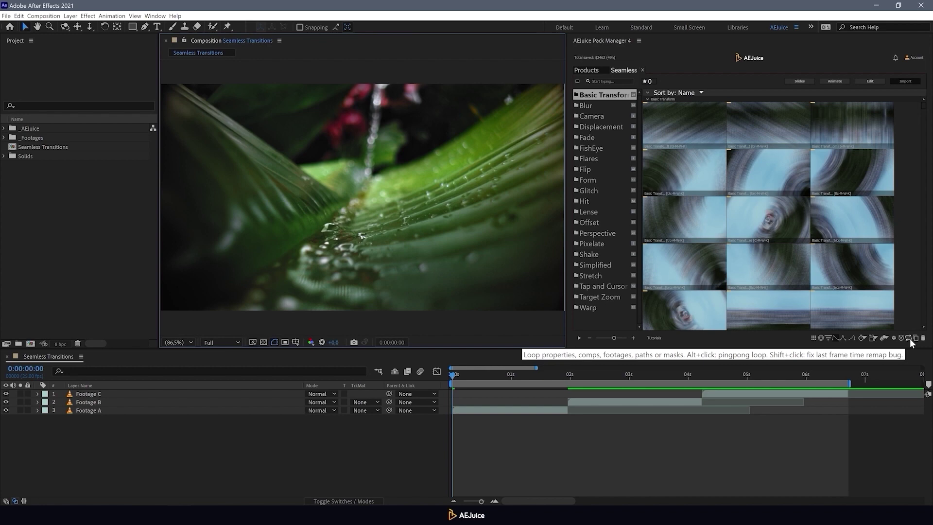
Preview the composition, set the time to 0:00:01:24, and import the Warp – Roll 01 Top transition.
{"action": "key", "text": "space"}
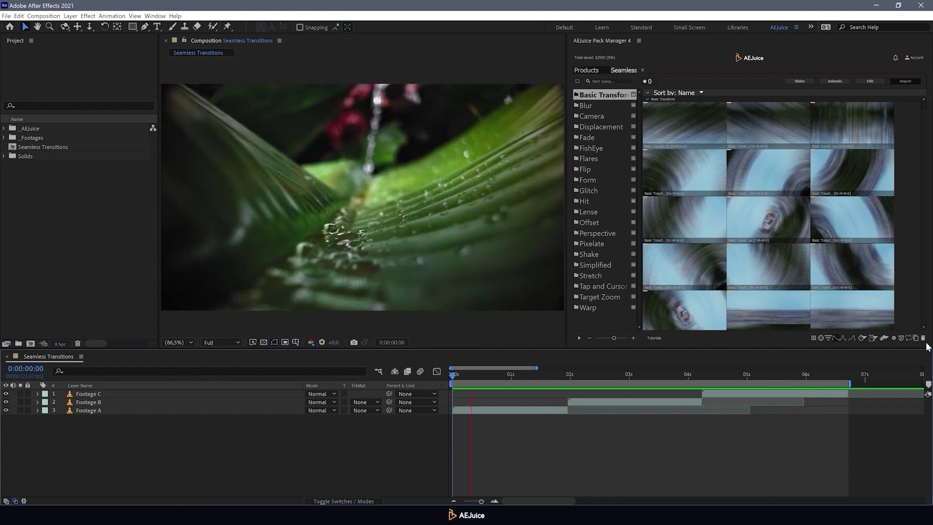
{"action": "key", "text": "space"}
{"action": "left_click_drag", "start_coordinate": [492, 376], "coordinate": [570, 378]}
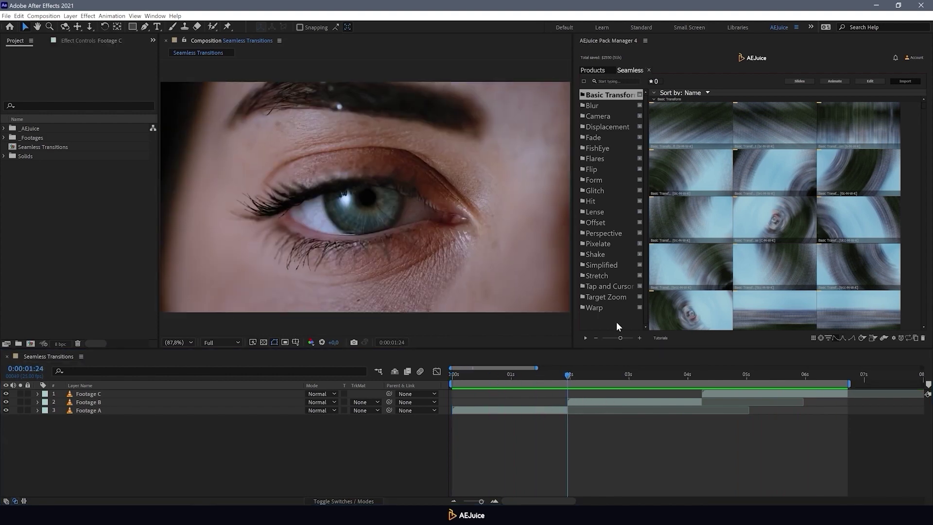
{"action": "left_click", "coordinate": [611, 308]}
{"action": "left_click", "coordinate": [693, 174]}
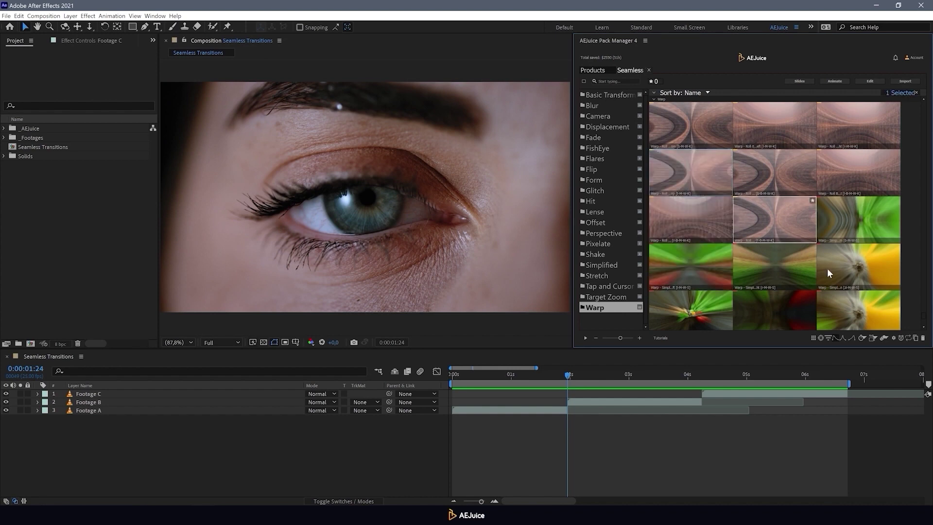
{"action": "left_click", "coordinate": [894, 338]}
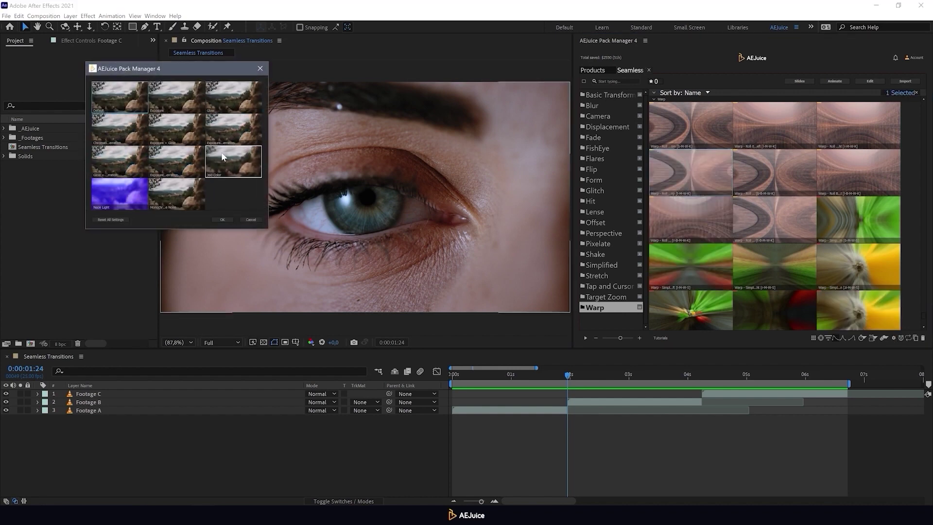
{"action": "left_click", "coordinate": [227, 220]}
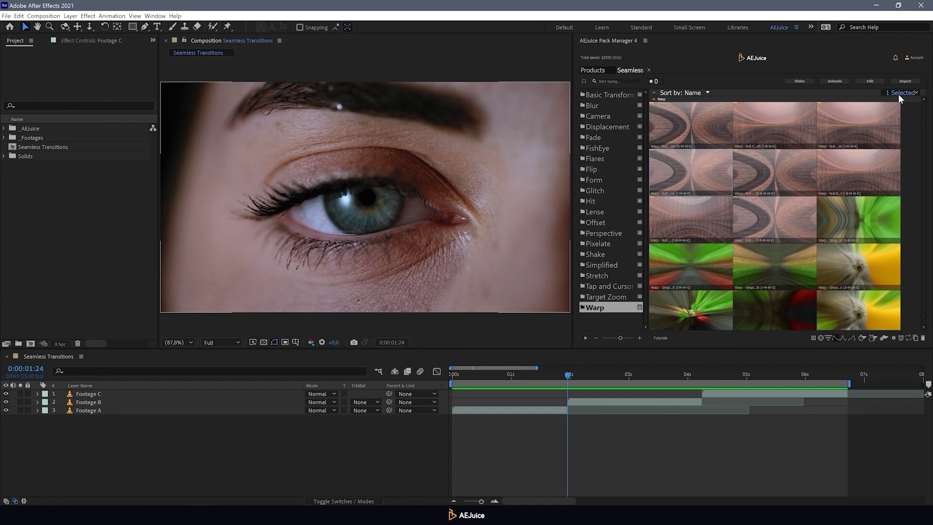
{"action": "left_click", "coordinate": [900, 82]}
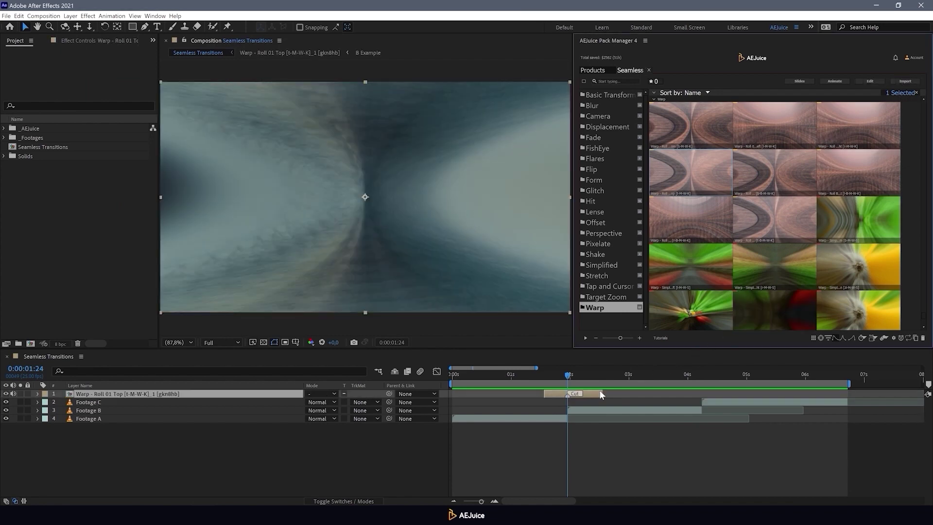
Extend the Warp layer's out point and preview it across the leaf-to-eye cut, past four seconds.
{"action": "left_click_drag", "start_coordinate": [603, 393], "coordinate": [629, 396]}
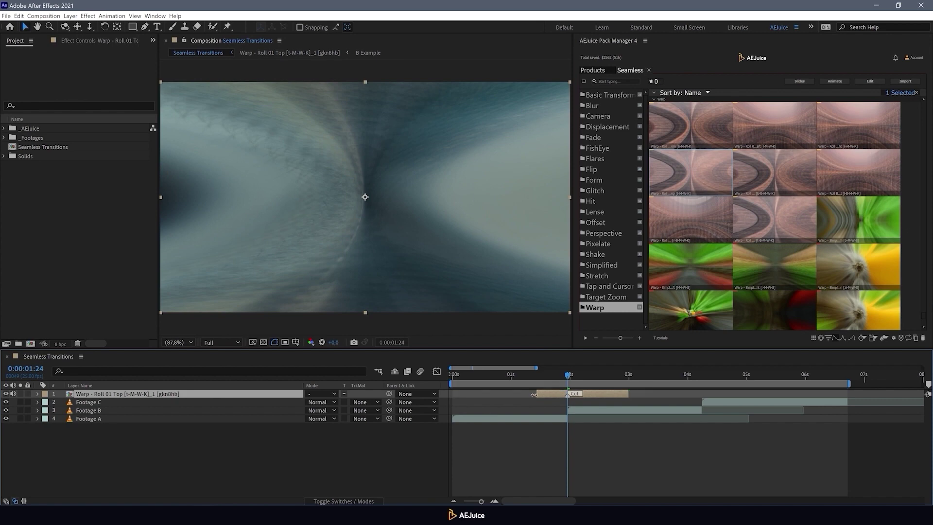
{"action": "left_click_drag", "start_coordinate": [522, 381], "coordinate": [517, 382]}
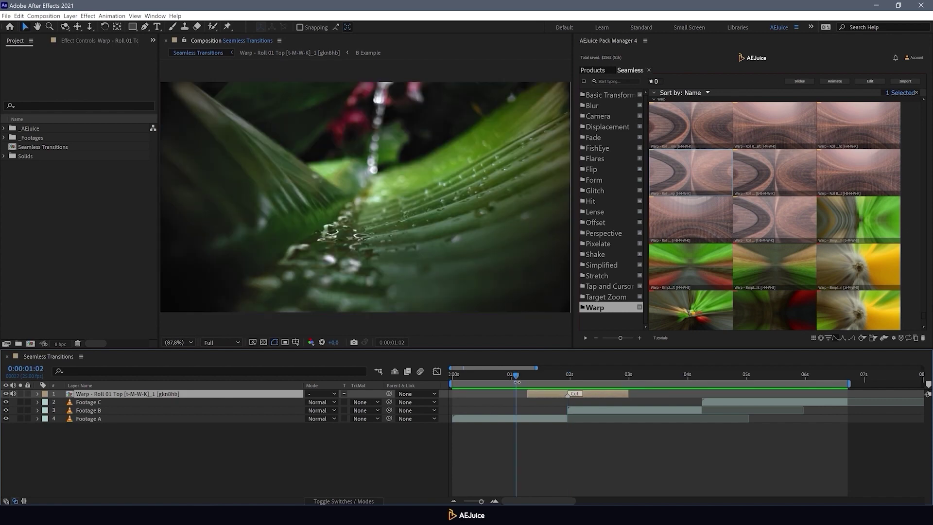
{"action": "key", "text": "space"}
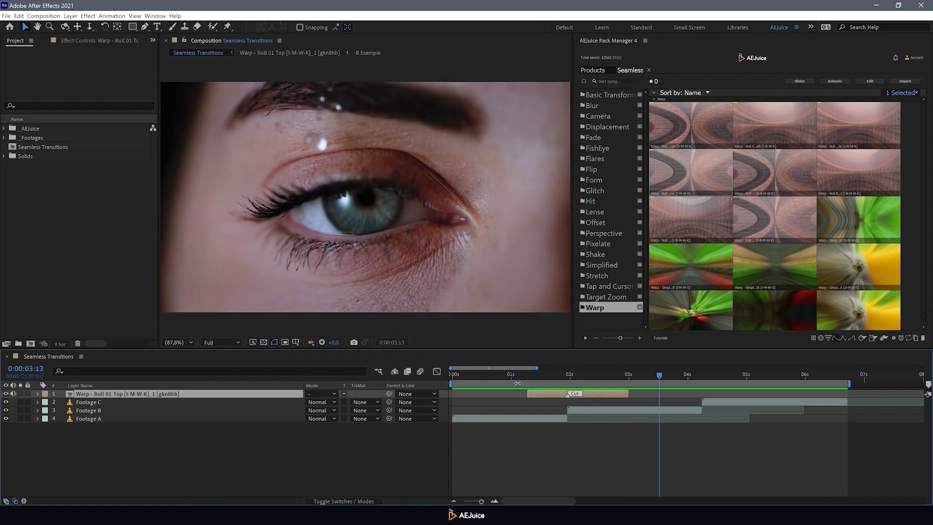
{"action": "left_click_drag", "start_coordinate": [646, 379], "coordinate": [701, 381]}
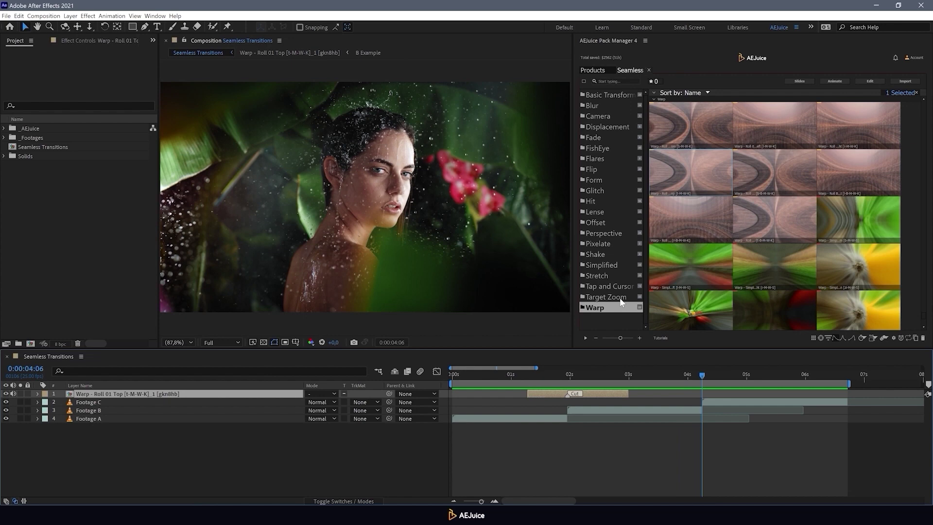
Import Target Zoom – Twirl 01 Clockwise Scale Out, start its layer slightly earlier, and return to 3:12.
{"action": "left_click", "coordinate": [619, 296]}
{"action": "mouse_move", "coordinate": [682, 218]}
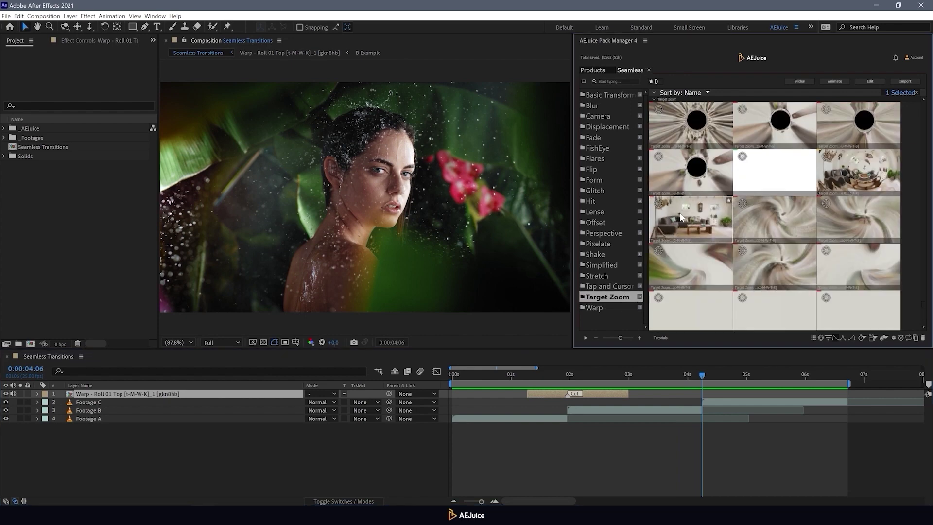
{"action": "left_click", "coordinate": [892, 338]}
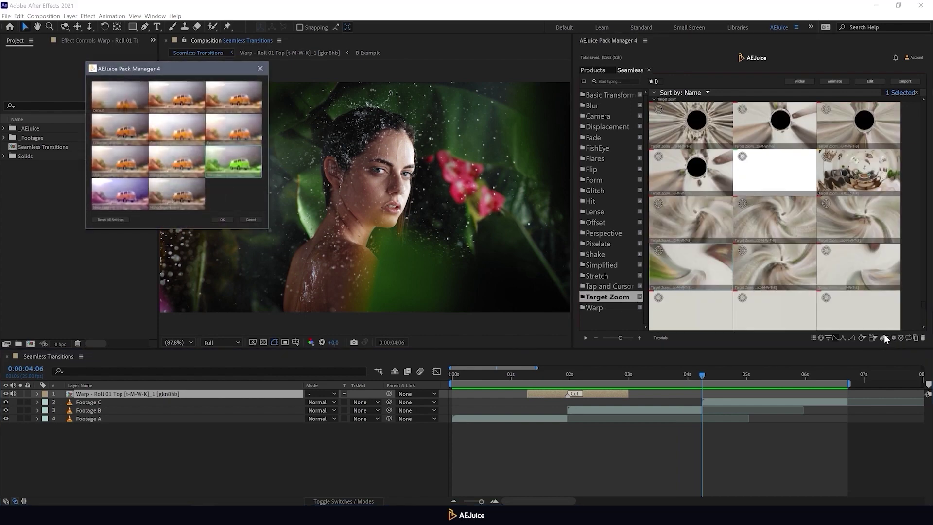
{"action": "left_click", "coordinate": [222, 219]}
{"action": "left_click", "coordinate": [899, 81]}
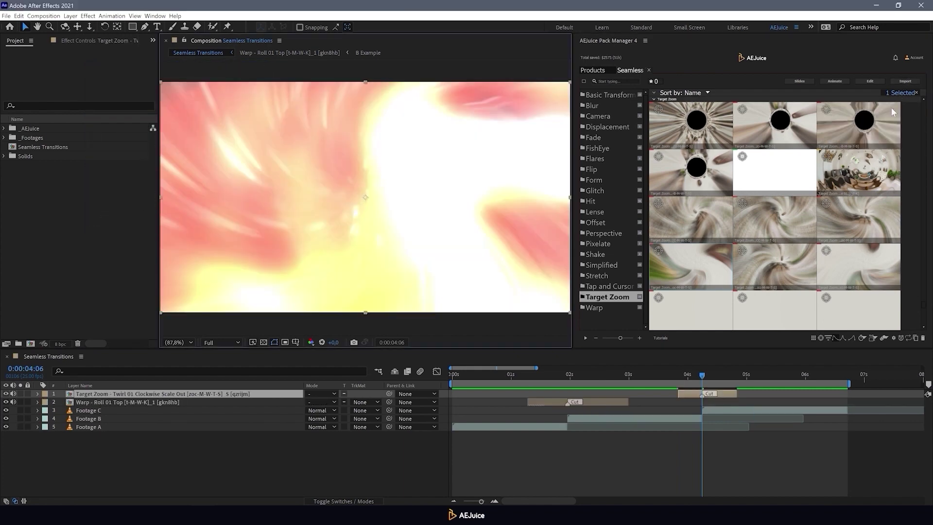
{"action": "left_click_drag", "start_coordinate": [678, 392], "coordinate": [669, 392]}
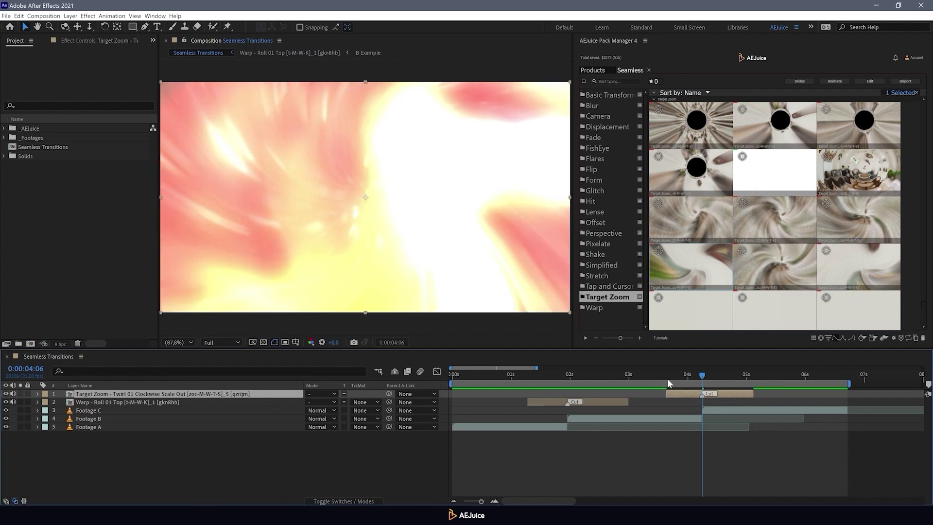
{"action": "left_click", "coordinate": [658, 376]}
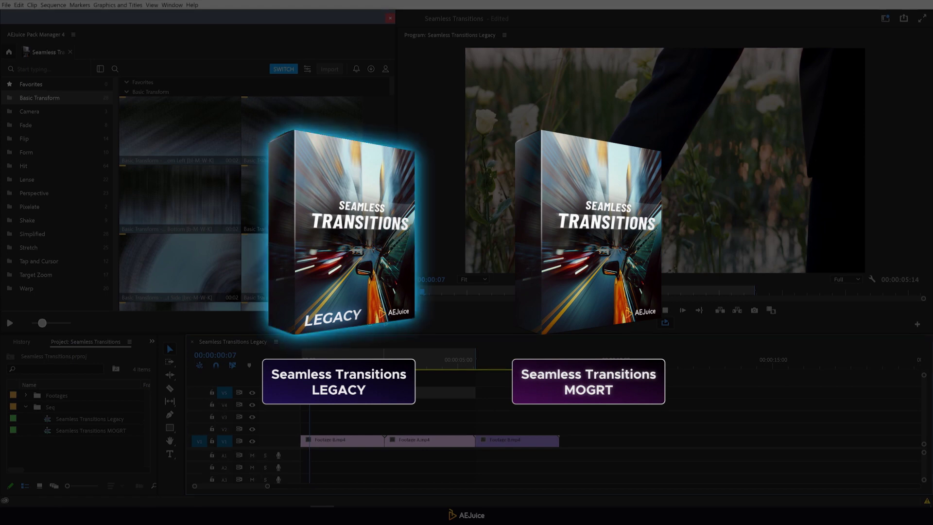
Play the three-clip Seamless Transitions Legacy sequence in Premiere Pro.
{"action": "key", "text": "space"}
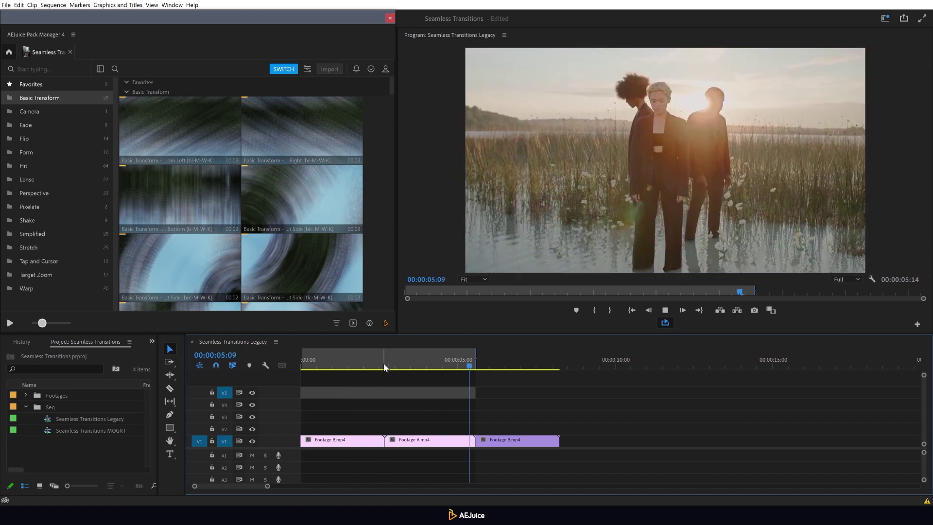
Filter transitions to Right direction and import Simplified – 01 Right at the Footage B to Footage A cut.
{"action": "key", "text": "space"}
{"action": "left_click", "coordinate": [384, 364]}
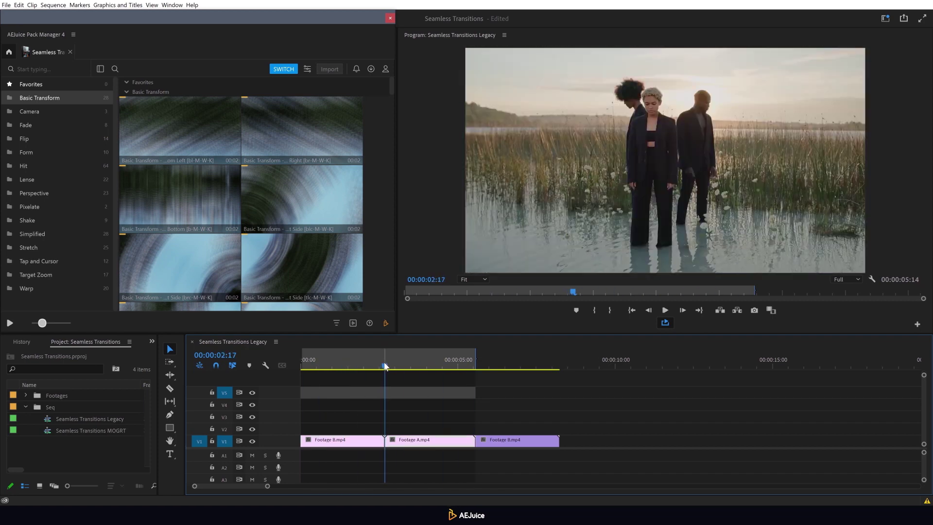
{"action": "left_click", "coordinate": [337, 324]}
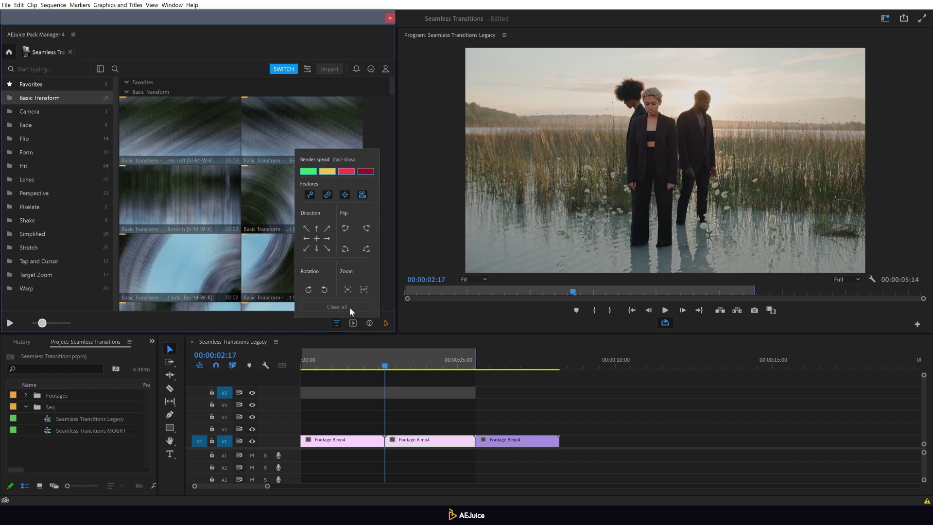
{"action": "left_click", "coordinate": [326, 238]}
{"action": "left_click", "coordinate": [48, 150]}
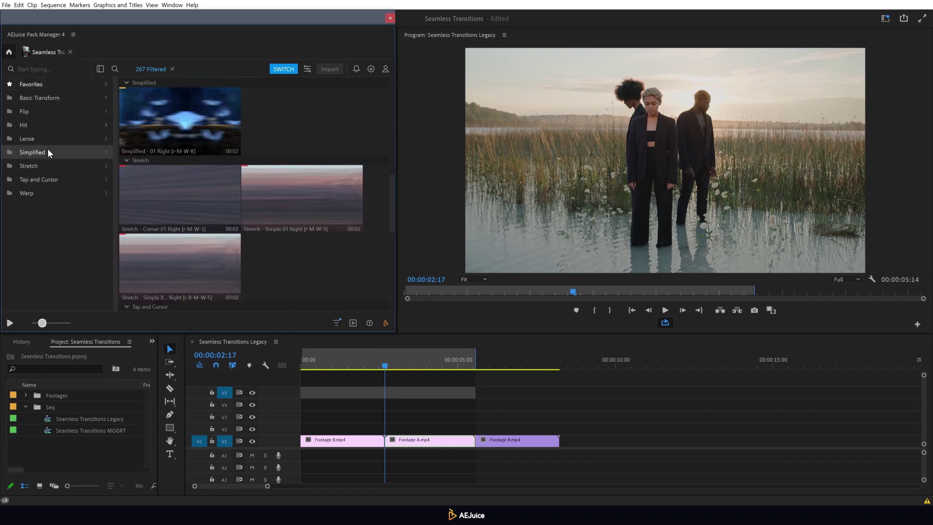
{"action": "left_click", "coordinate": [199, 134]}
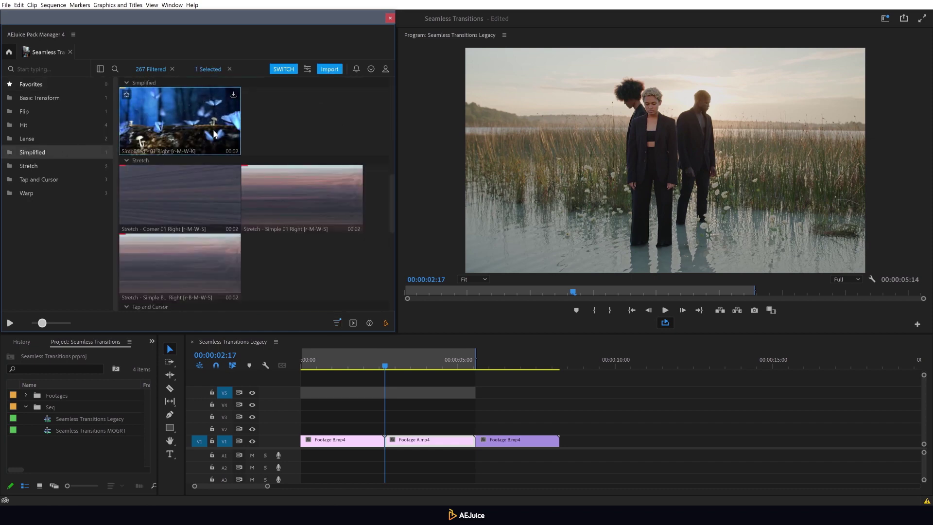
{"action": "left_click", "coordinate": [338, 72]}
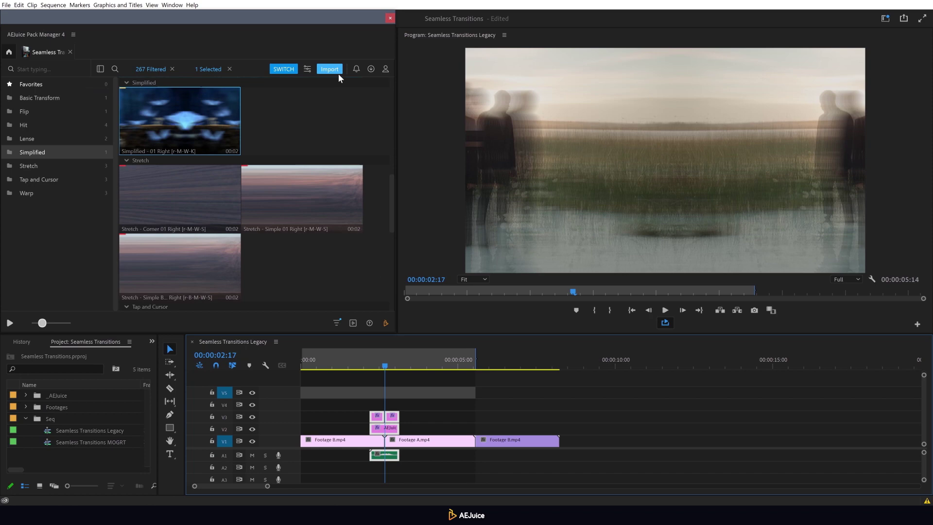
Preview the Simplified transition, then move its clips to the Footage A to Footage B cut.
{"action": "left_click", "coordinate": [348, 365]}
{"action": "key", "text": "space"}
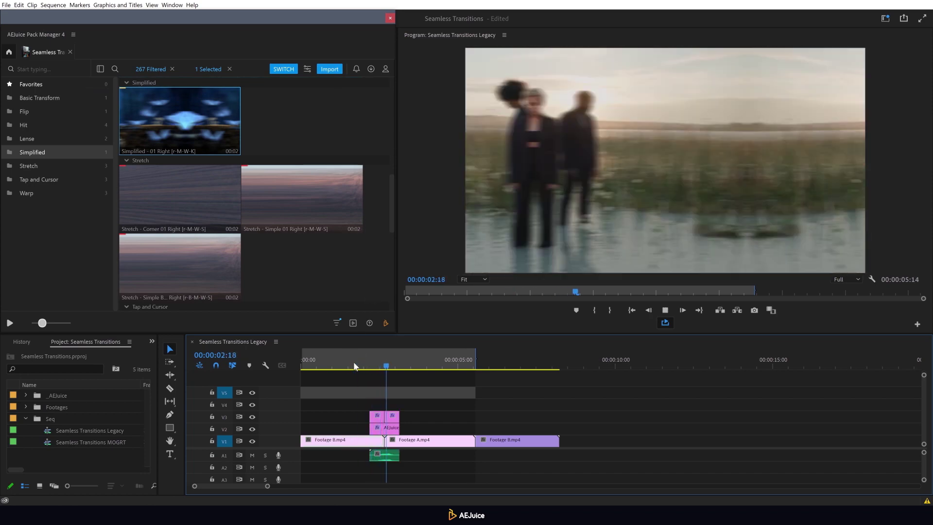
{"action": "key", "text": "space"}
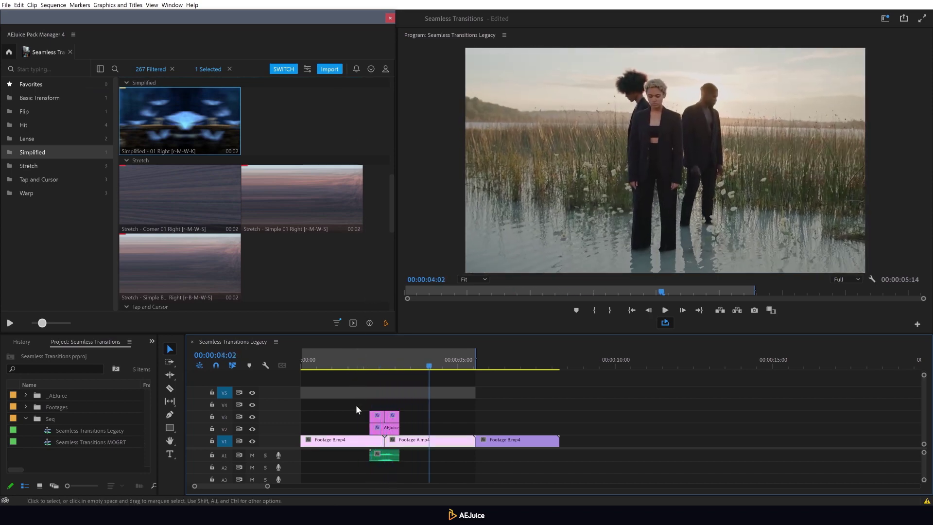
{"action": "left_click_drag", "start_coordinate": [355, 409], "coordinate": [480, 431]}
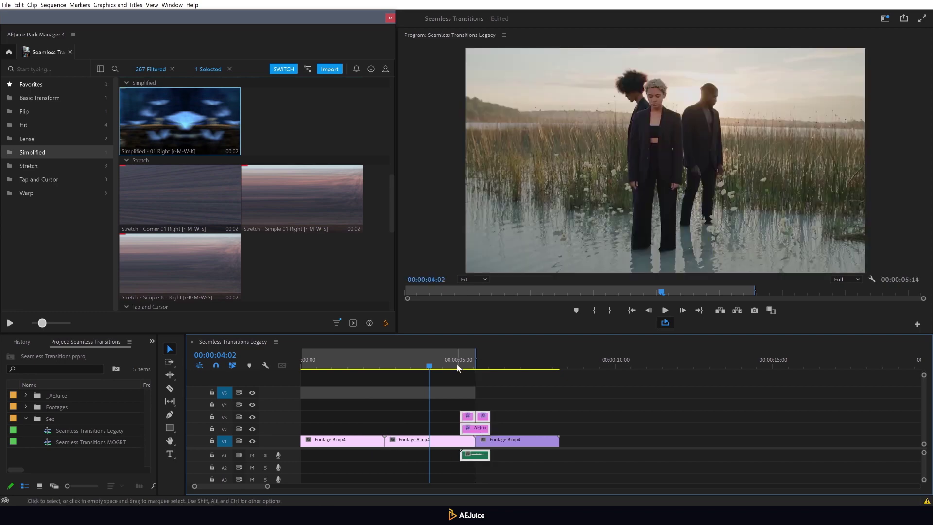
{"action": "left_click_drag", "start_coordinate": [458, 369], "coordinate": [497, 370]}
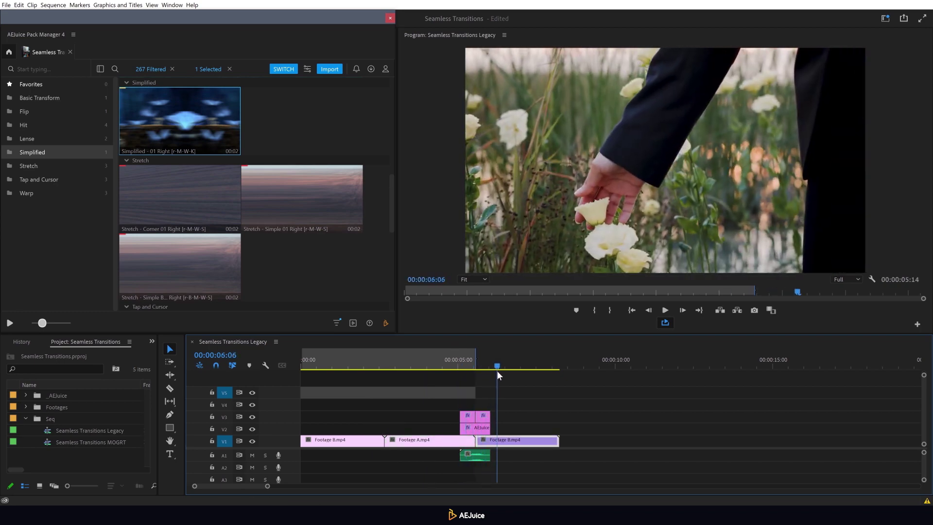
Open the pack manager Settings, confirm with OK, and switch to the other Seamless Transitions pack.
{"action": "left_click", "coordinate": [385, 69]}
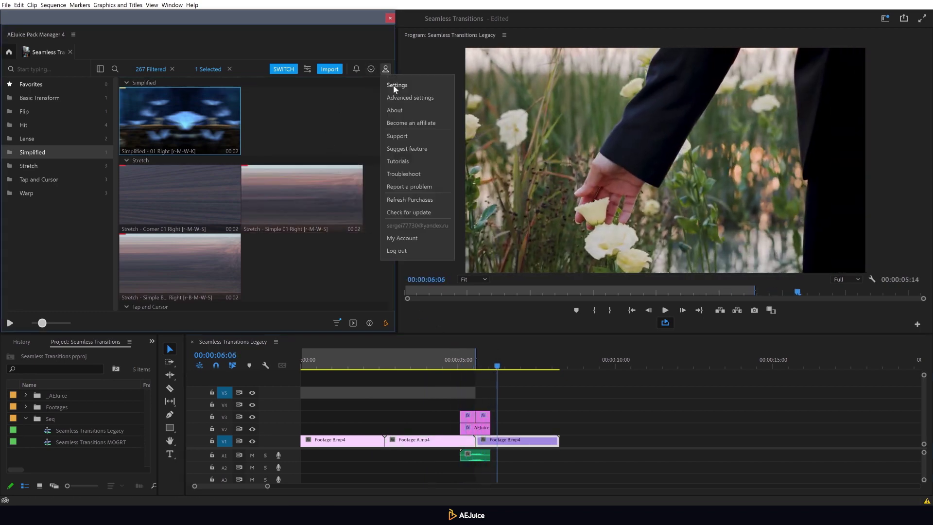
{"action": "left_click", "coordinate": [396, 86]}
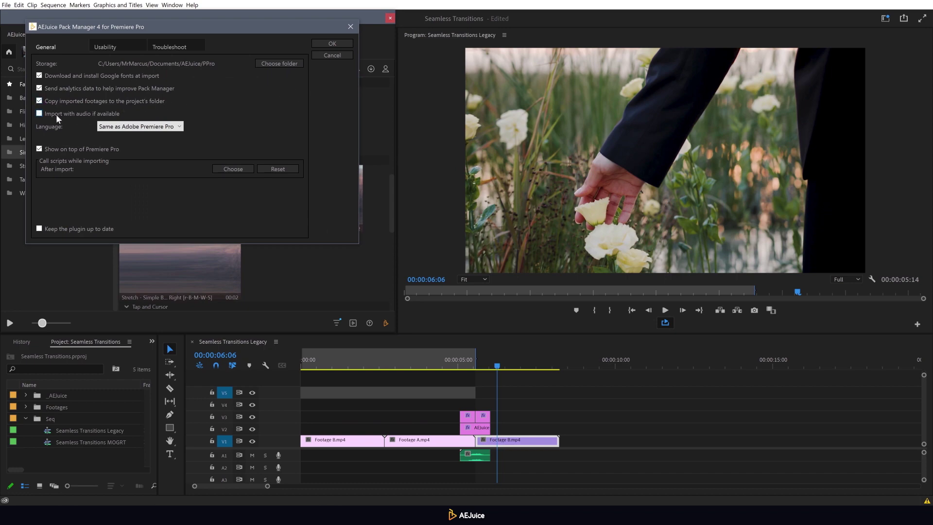
{"action": "left_click", "coordinate": [333, 45]}
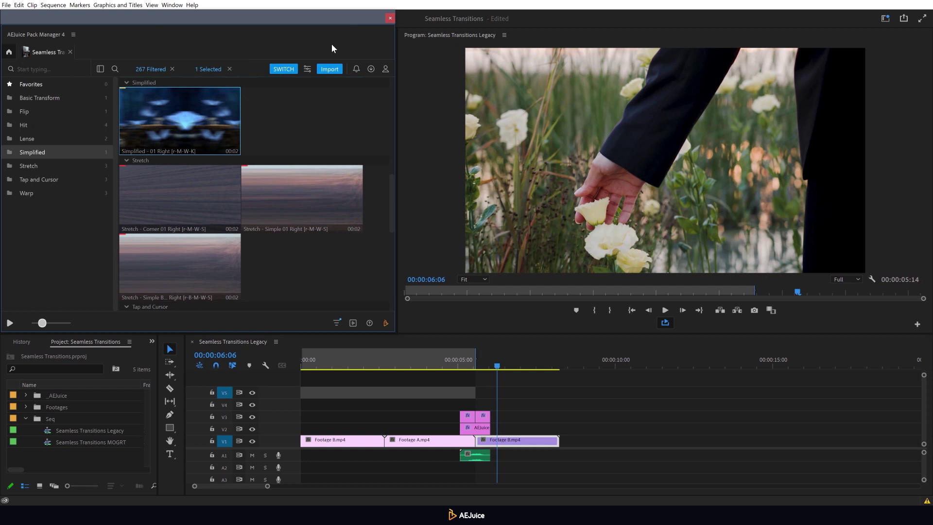
{"action": "left_click", "coordinate": [291, 72]}
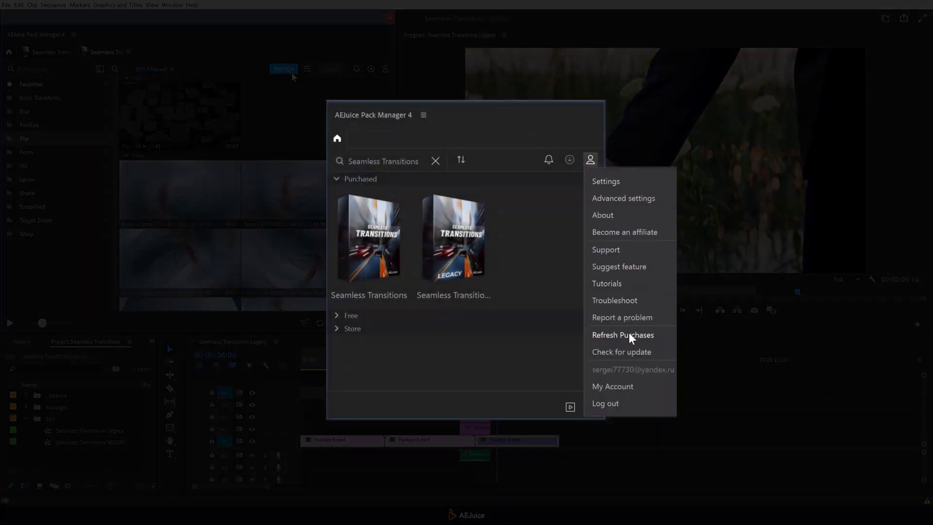
Confirm the pack manager is up to date, then delete and re-download the first pack's files.
{"action": "left_click", "coordinate": [626, 352]}
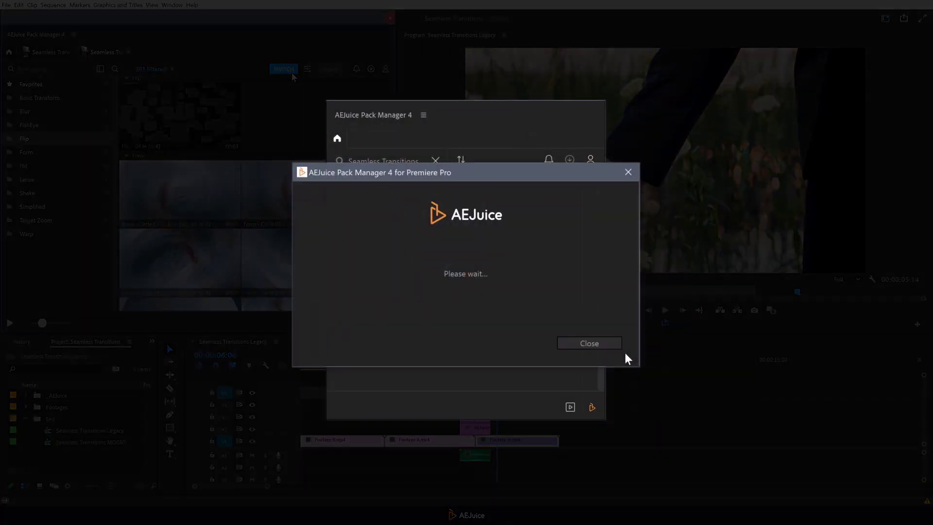
{"action": "left_click", "coordinate": [600, 346]}
{"action": "right_click", "coordinate": [392, 253]}
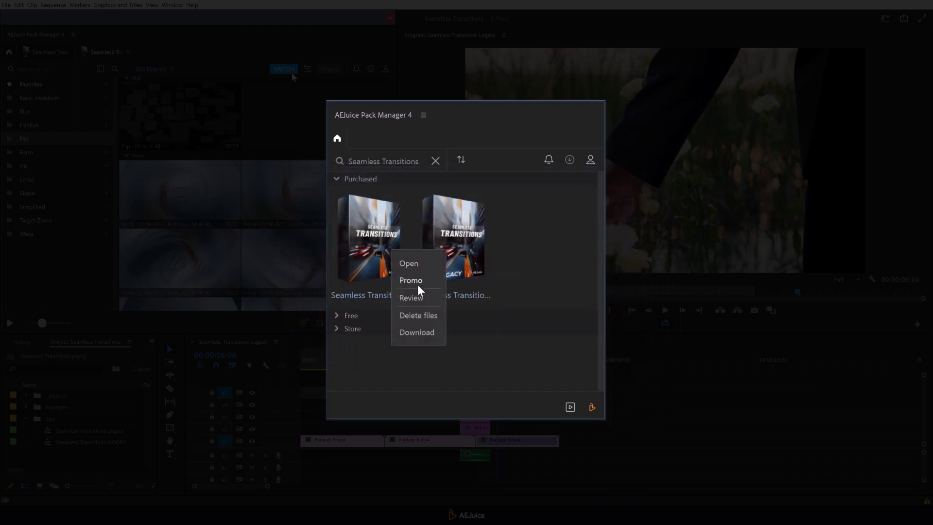
{"action": "left_click", "coordinate": [430, 315]}
{"action": "left_click", "coordinate": [387, 271]}
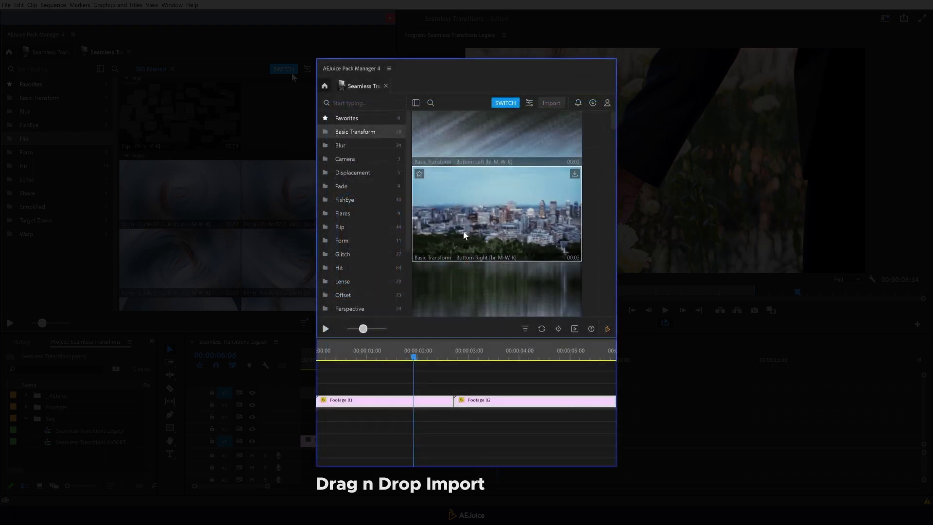
Add Basic Transform – Bottom Right by dragging it to the timeline, then via Import above Footage 02.
{"action": "left_click_drag", "start_coordinate": [465, 235], "coordinate": [435, 390]}
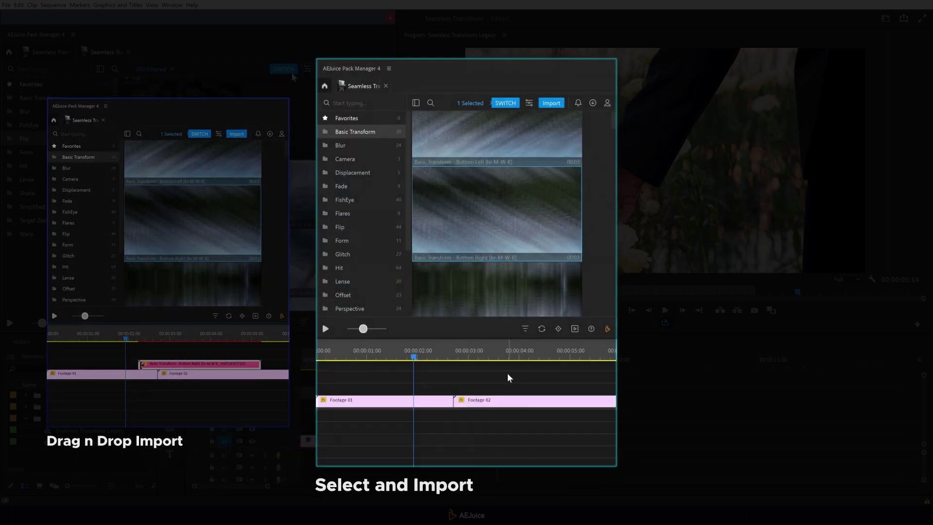
{"action": "left_click_drag", "start_coordinate": [509, 378], "coordinate": [420, 437]}
{"action": "left_click", "coordinate": [552, 103]}
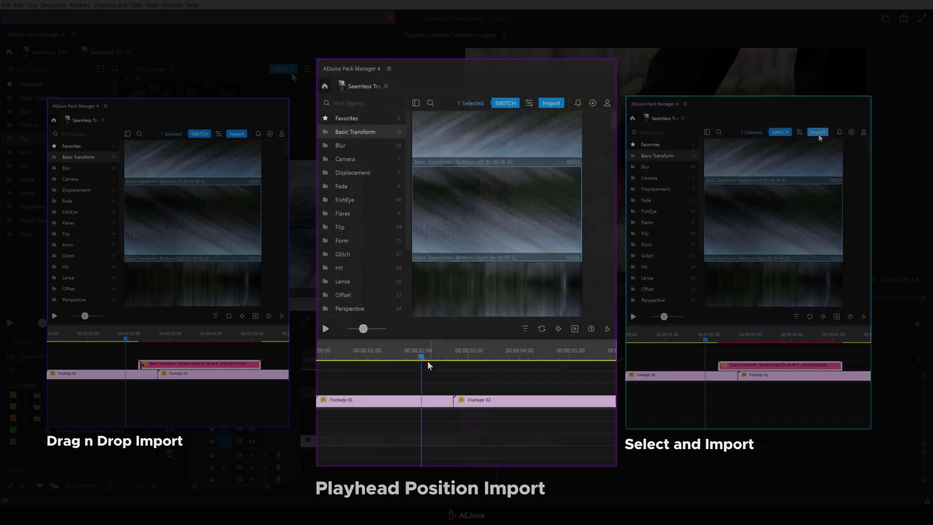
Import the transition at the playhead near 00:00:02:20, then drag Bottom Left over the first cut.
{"action": "left_click_drag", "start_coordinate": [429, 366], "coordinate": [454, 365]}
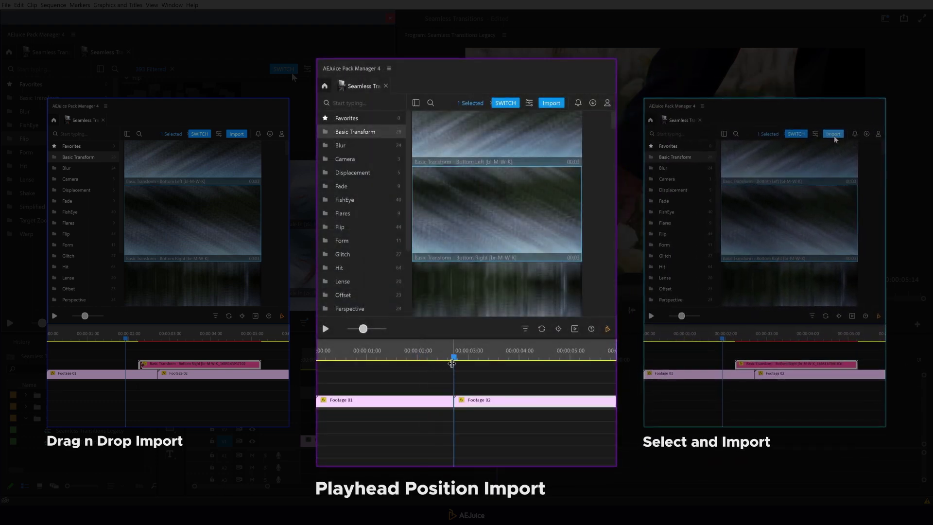
{"action": "left_click", "coordinate": [552, 104]}
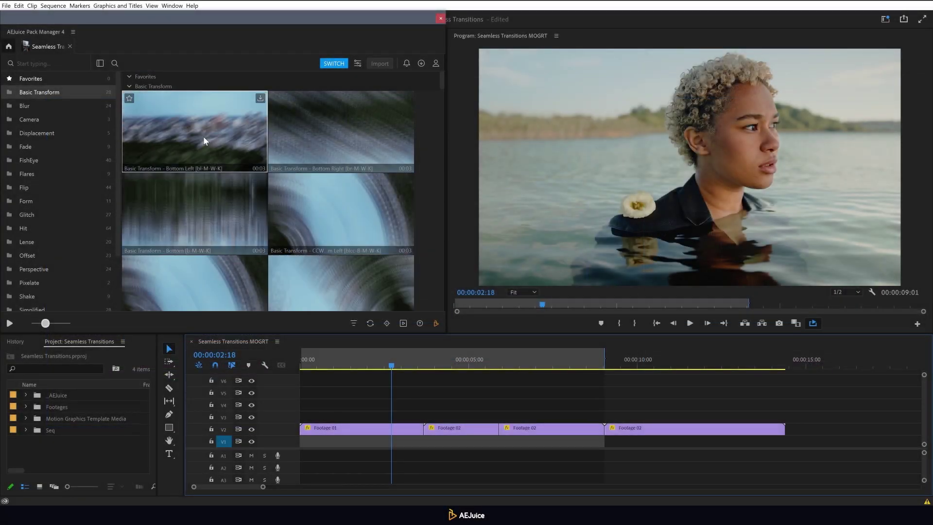
{"action": "left_click_drag", "start_coordinate": [203, 136], "coordinate": [406, 418]}
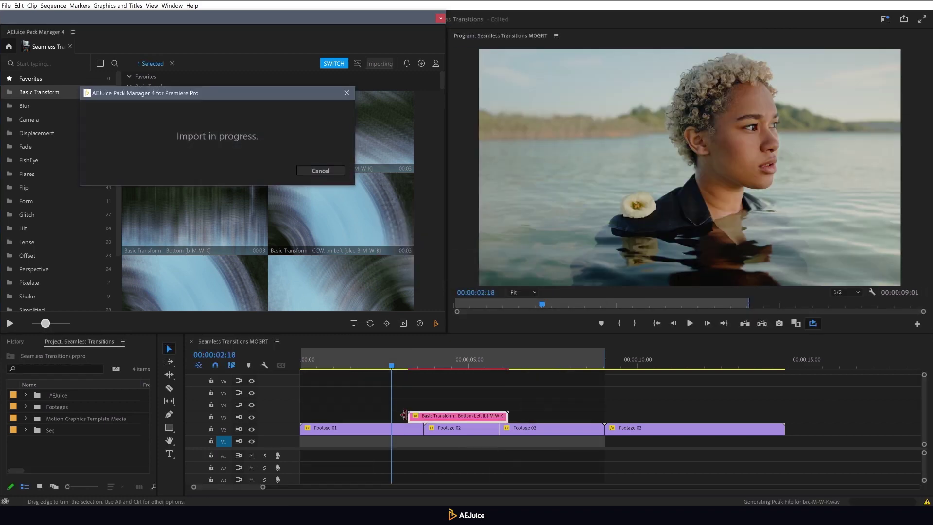
Preview the Bottom Left transition, then import Target Zoom – Simple CW over the second Footage 02 cut.
{"action": "left_click_drag", "start_coordinate": [395, 366], "coordinate": [489, 385]}
{"action": "left_click_drag", "start_coordinate": [520, 443], "coordinate": [478, 429]}
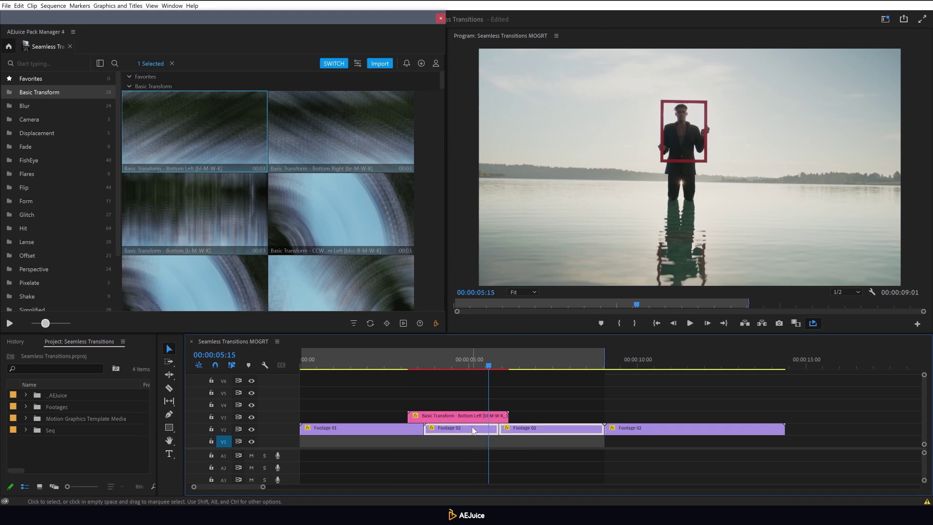
{"action": "scroll", "coordinate": [59, 229], "scroll_direction": "down", "scroll_amount": 3}
{"action": "left_click", "coordinate": [56, 282]}
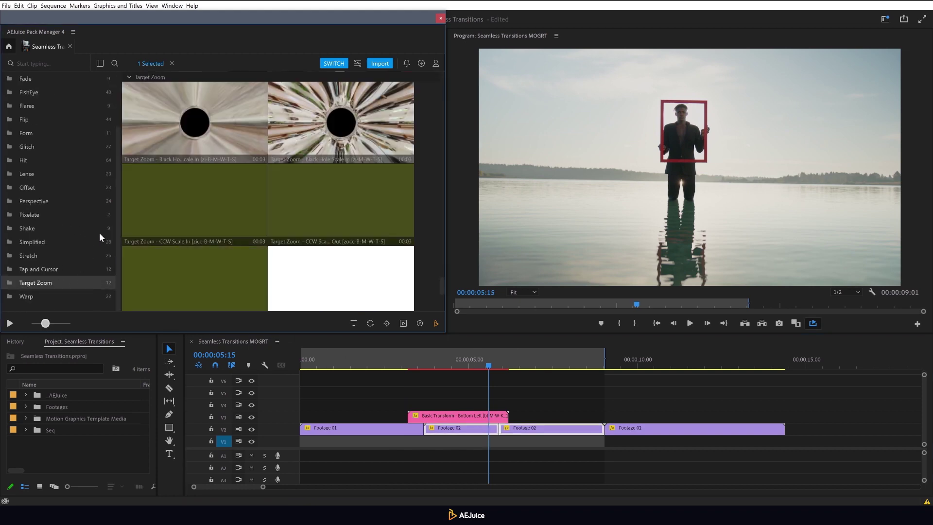
{"action": "scroll", "coordinate": [174, 182], "scroll_direction": "down", "scroll_amount": 3}
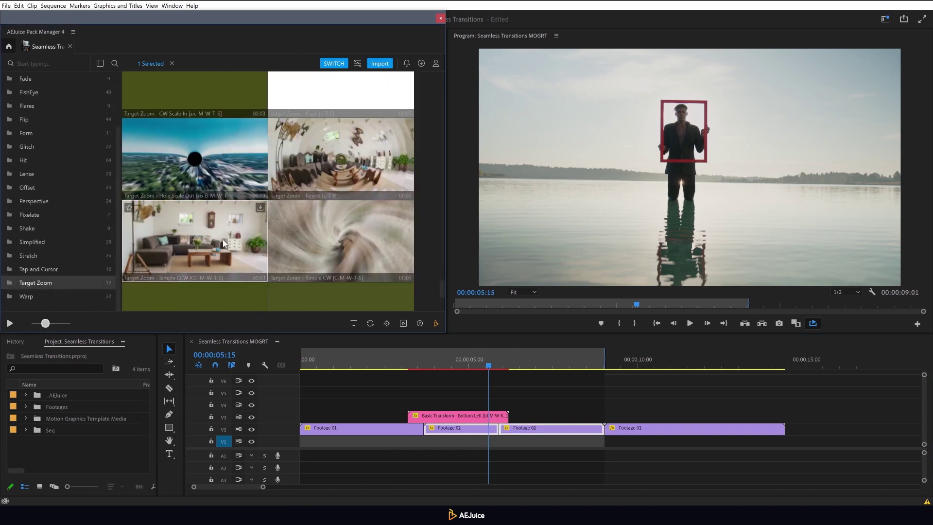
{"action": "left_click", "coordinate": [309, 248]}
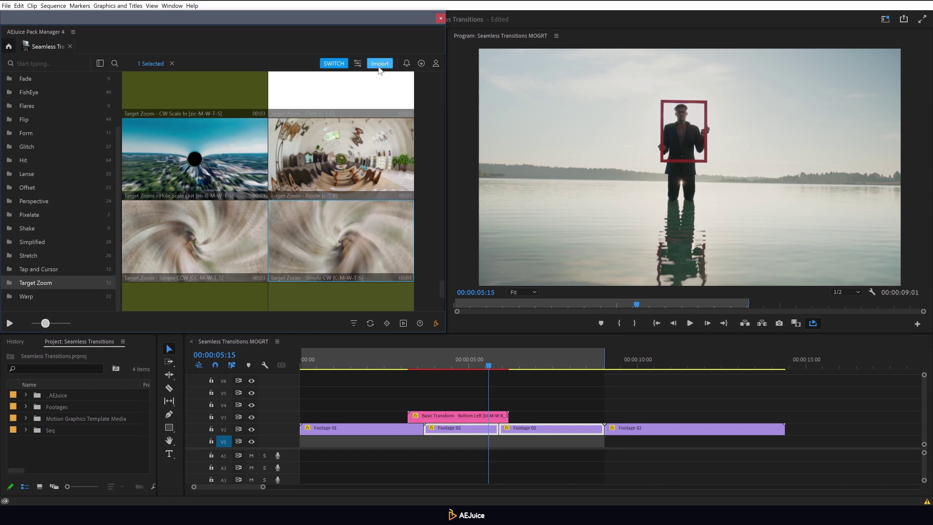
{"action": "left_click", "coordinate": [380, 63]}
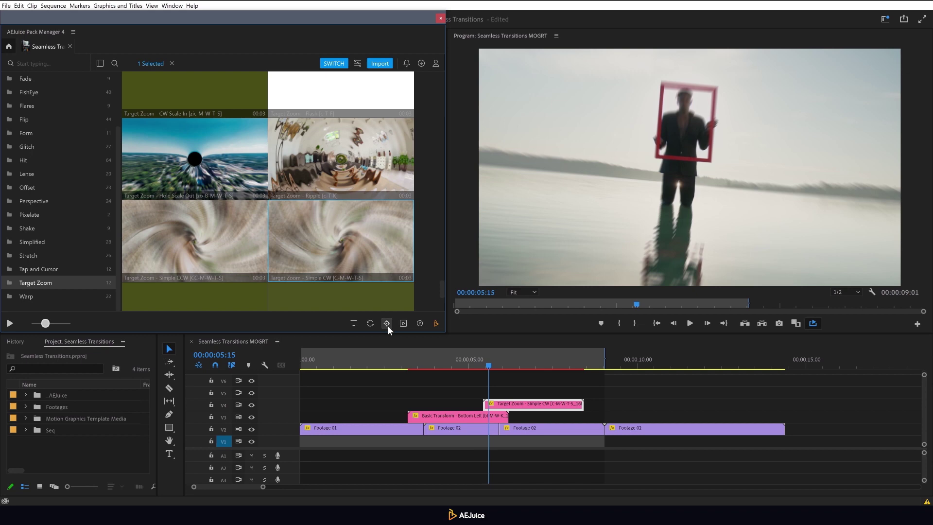
Aim the Simple CW zoom at the man's head and play the transition back.
{"action": "left_click", "coordinate": [387, 323]}
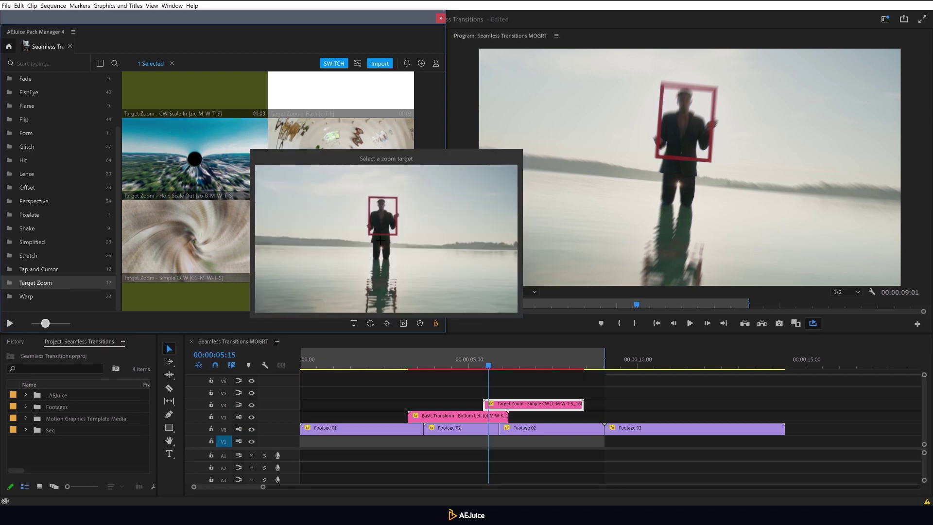
{"action": "left_click", "coordinate": [381, 201]}
{"action": "left_click", "coordinate": [483, 365]}
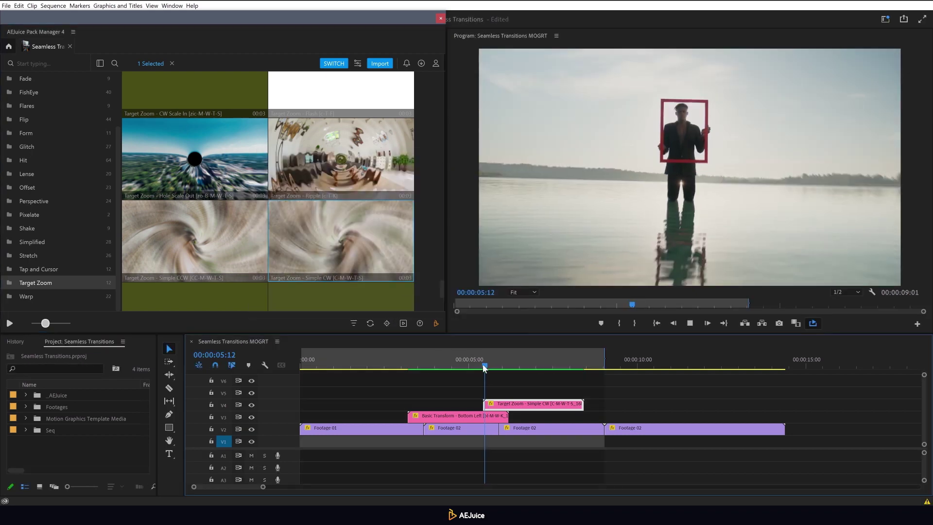
{"action": "key", "text": "space"}
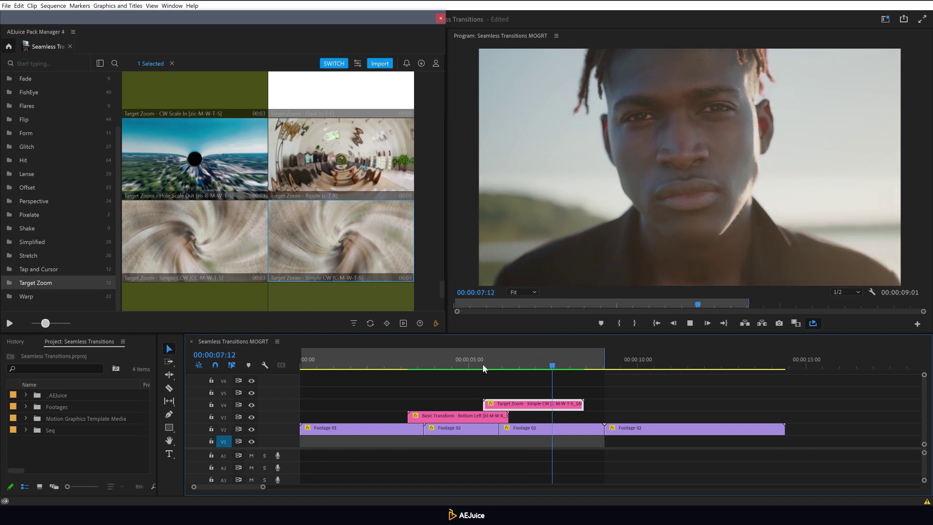
{"action": "left_click_drag", "start_coordinate": [483, 363], "coordinate": [472, 367]}
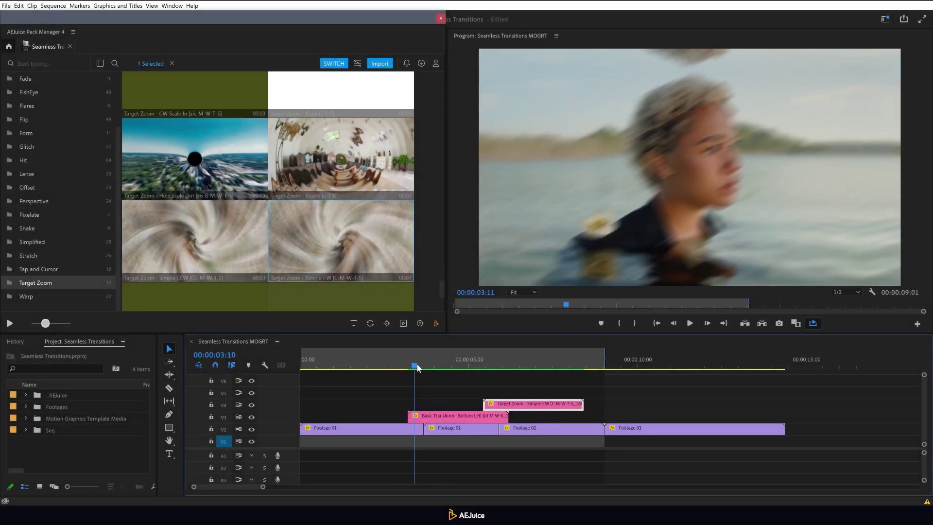
Change the Bottom Left transition's Speed to 180 and preview the faster result.
{"action": "left_click", "coordinate": [424, 416]}
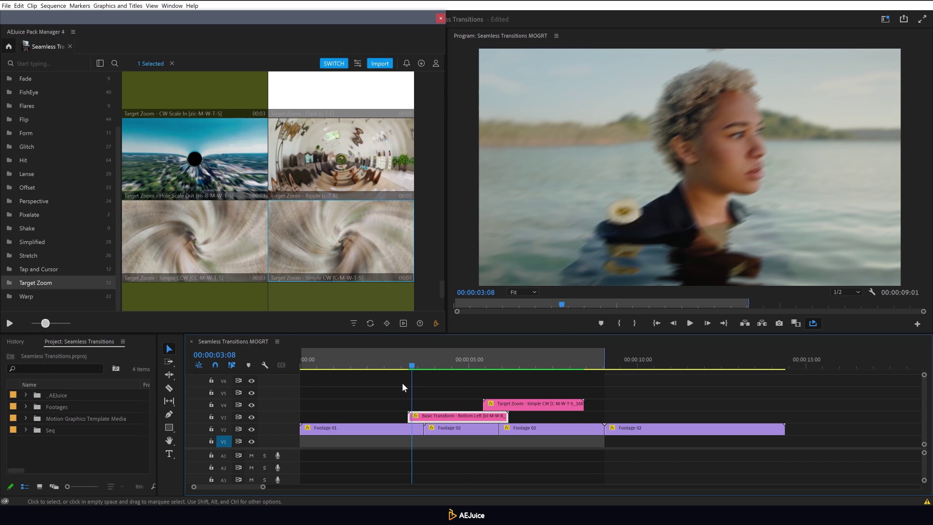
{"action": "left_click", "coordinate": [358, 64]}
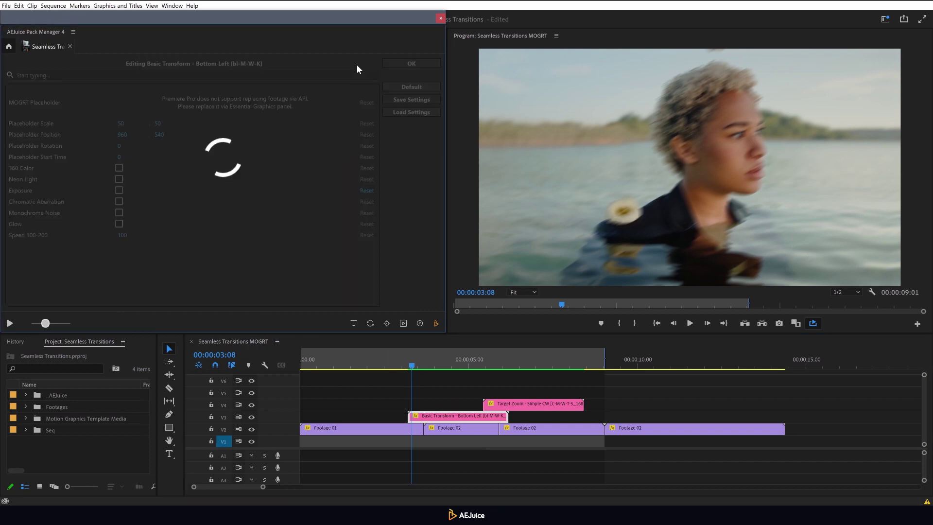
{"action": "left_click", "coordinate": [129, 232]}
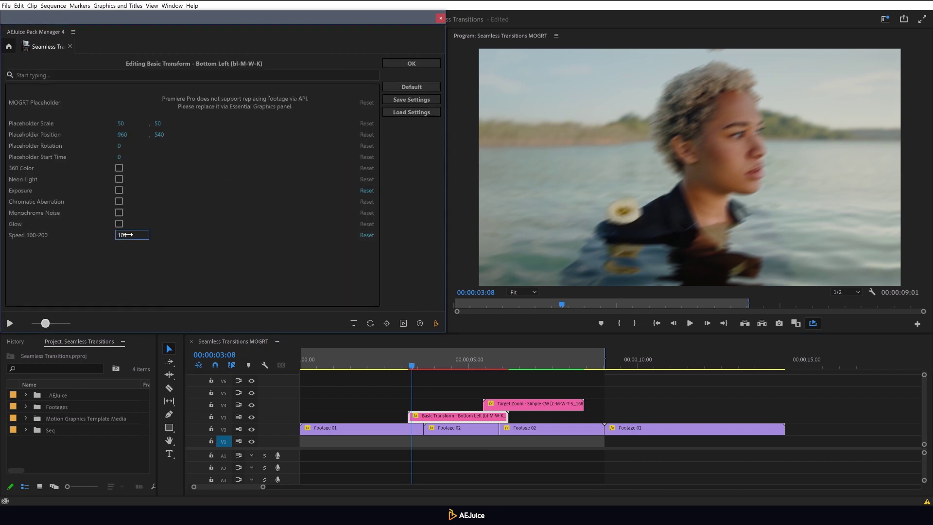
{"action": "type", "text": "180"}
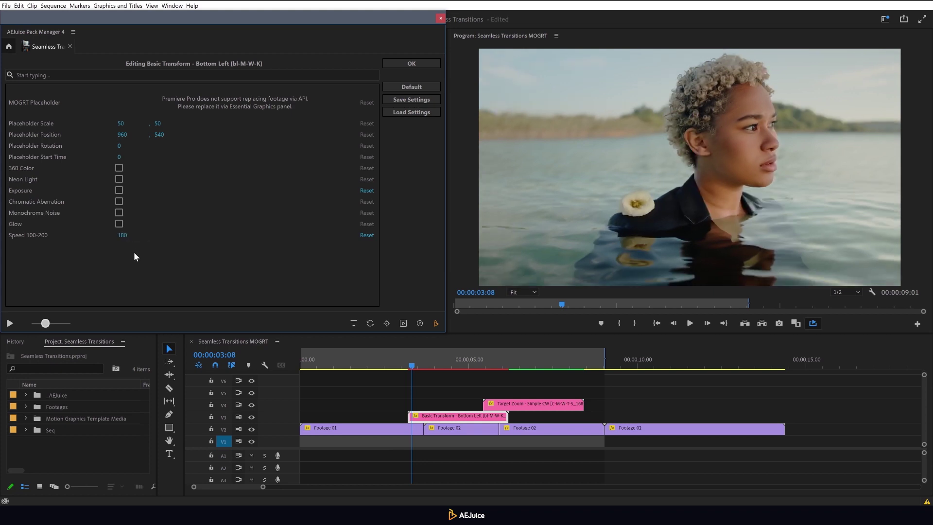
{"action": "left_click", "coordinate": [396, 64]}
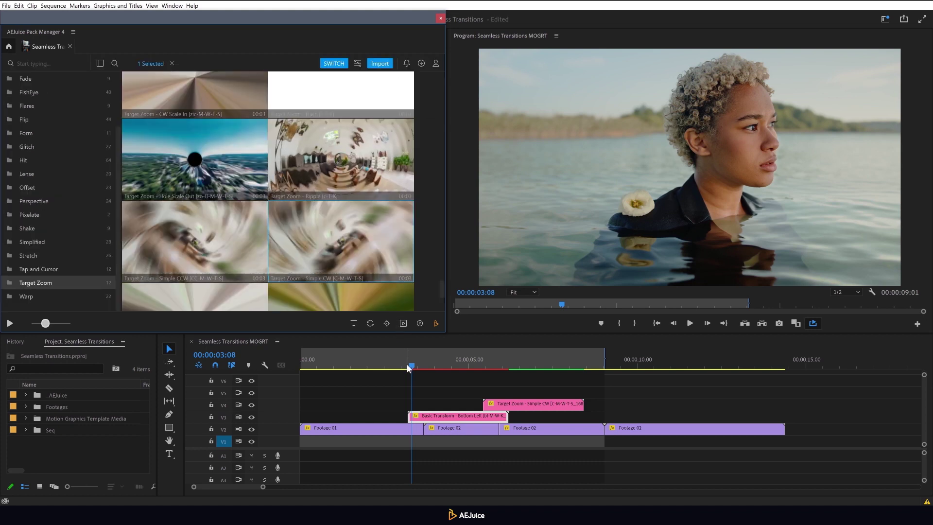
{"action": "key", "text": "space"}
{"action": "key", "text": "space"}
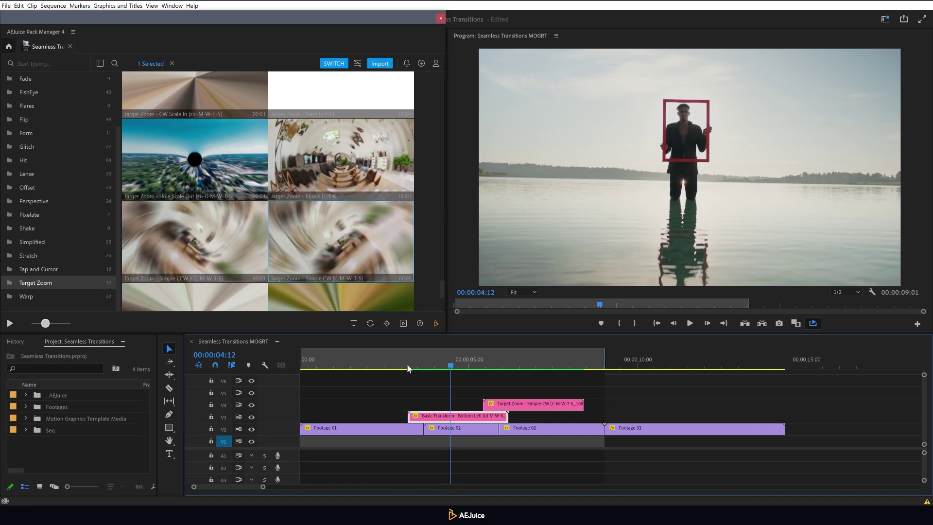
Enable Exposure for the Bottom Left transition in the Essential Graphics panel.
{"action": "left_click", "coordinate": [172, 5]}
{"action": "left_click", "coordinate": [233, 129]}
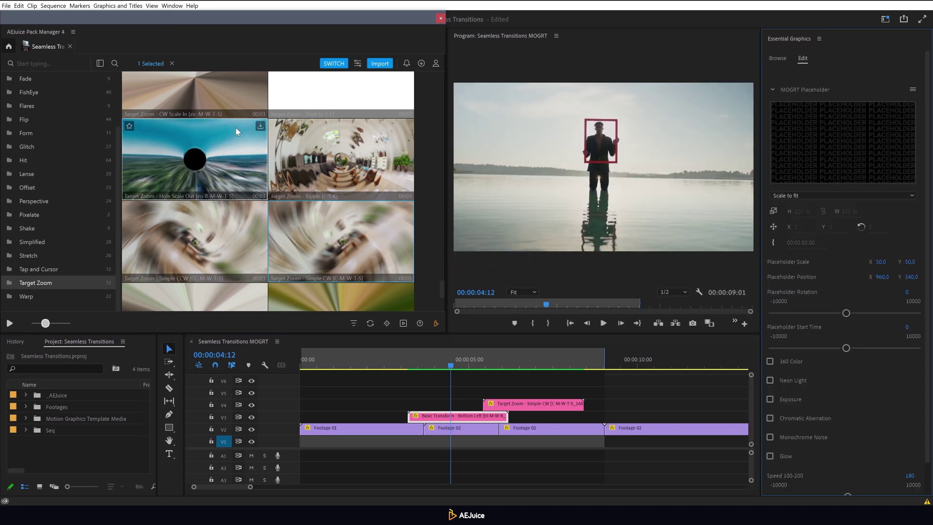
{"action": "scroll", "coordinate": [817, 275], "scroll_direction": "down", "scroll_amount": 1}
{"action": "left_click", "coordinate": [781, 370]}
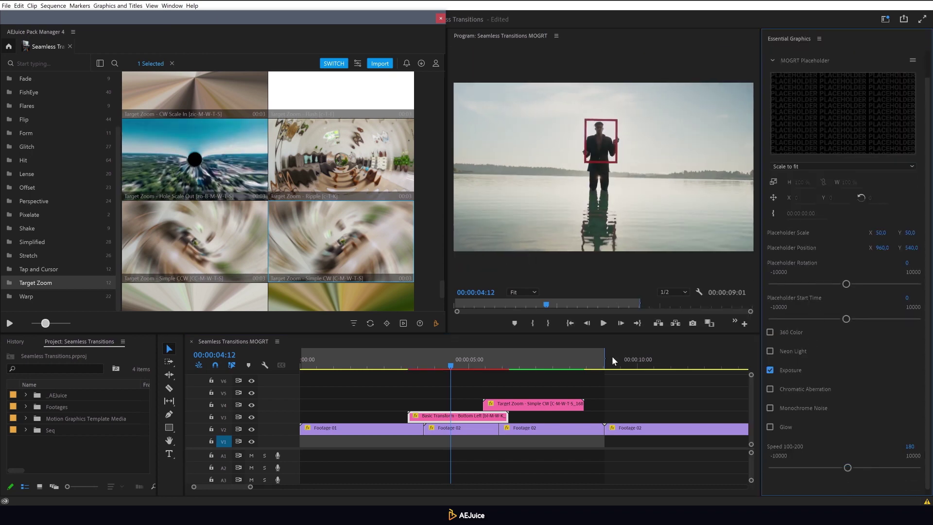
Enable Neon Light on the Target Zoom clip and play the sequence from the start.
{"action": "left_click", "coordinate": [525, 404]}
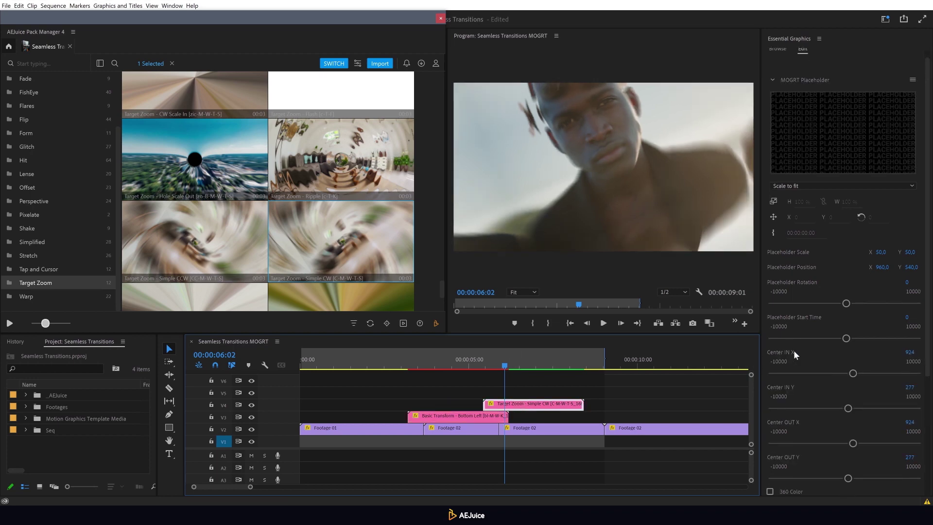
{"action": "scroll", "coordinate": [792, 369], "scroll_direction": "down", "scroll_amount": 4}
{"action": "left_click", "coordinate": [786, 393]}
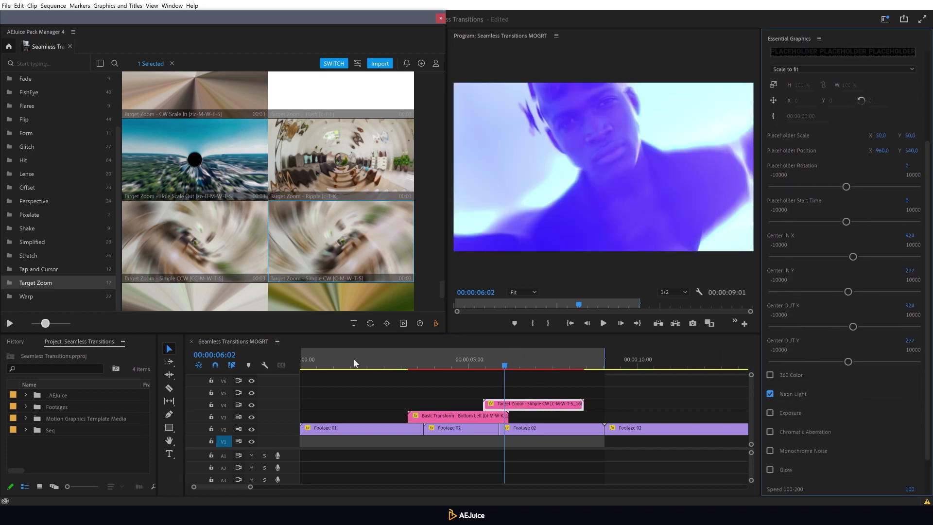
{"action": "left_click", "coordinate": [302, 365]}
{"action": "key", "text": "space"}
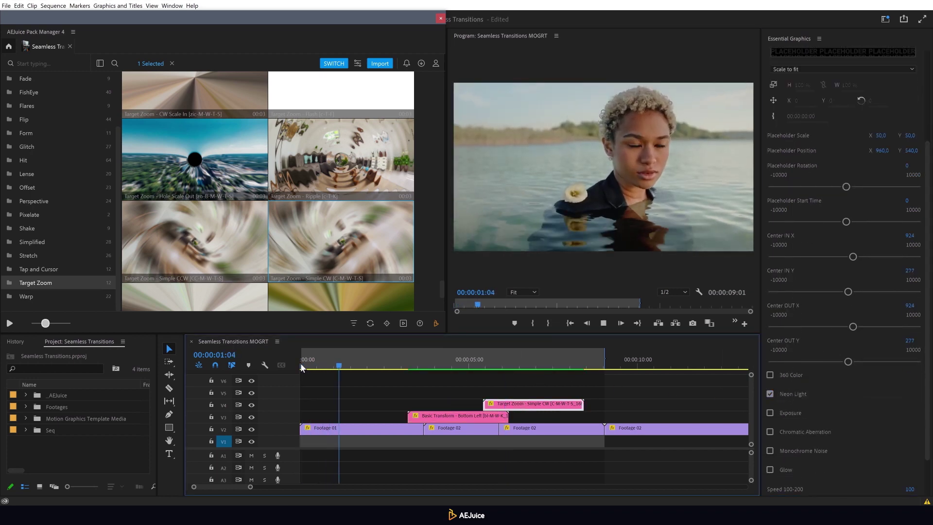